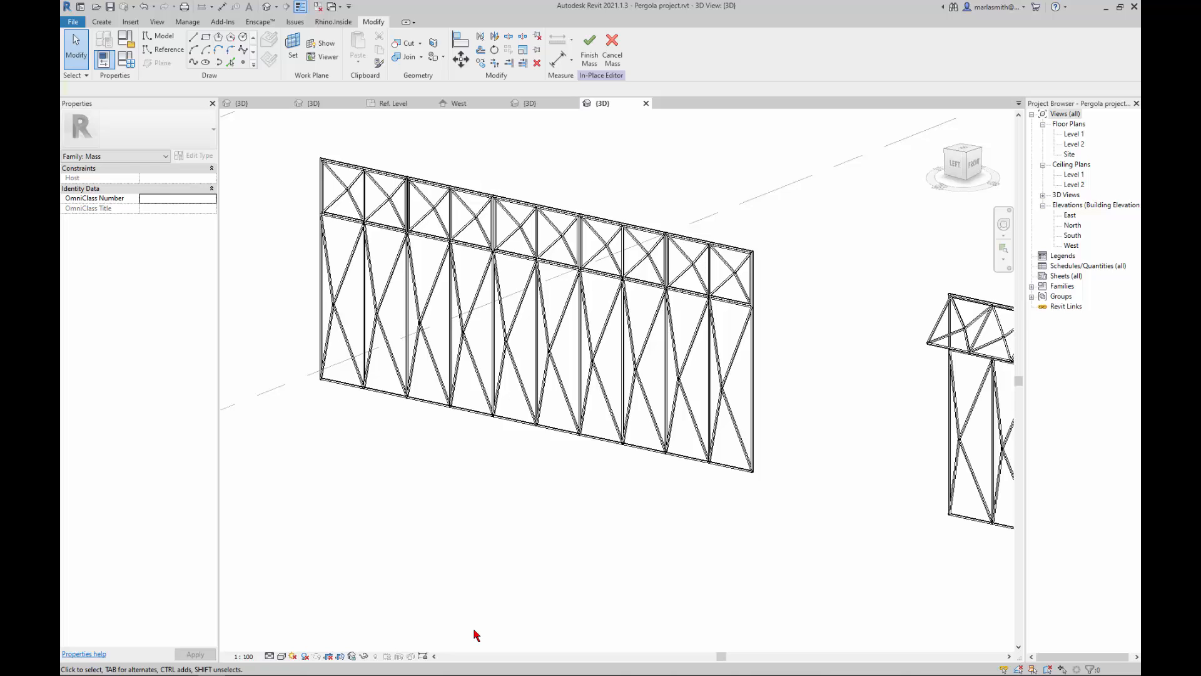
Cancel the current in-place mass edit and return to the 3D project view of the two pergola frames.
scroll(488, 436, down, 3)
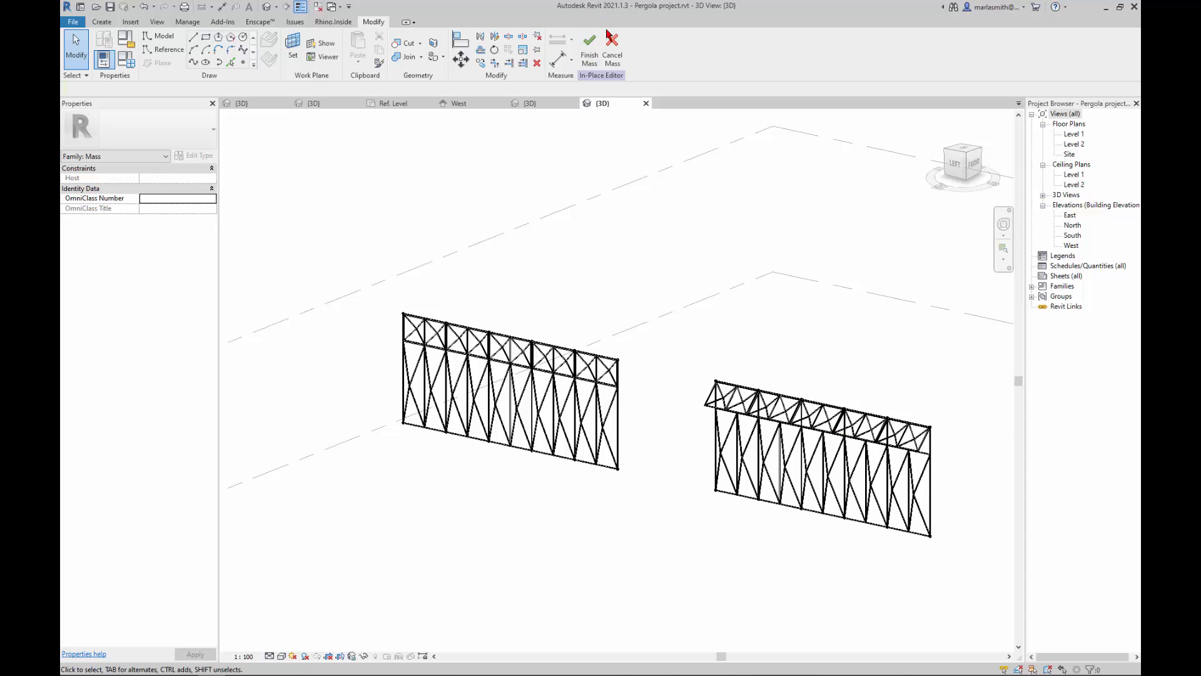
click(611, 62)
scroll(575, 368, down, 3)
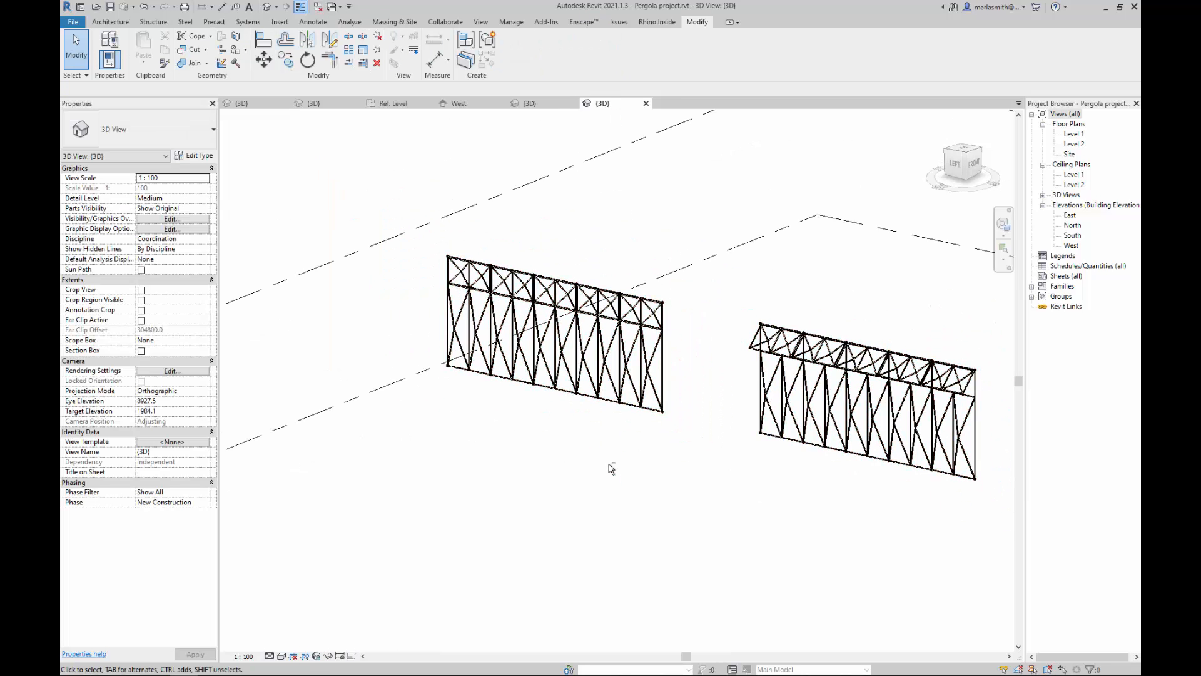
shift+middle_drag(611, 467, 596, 434)
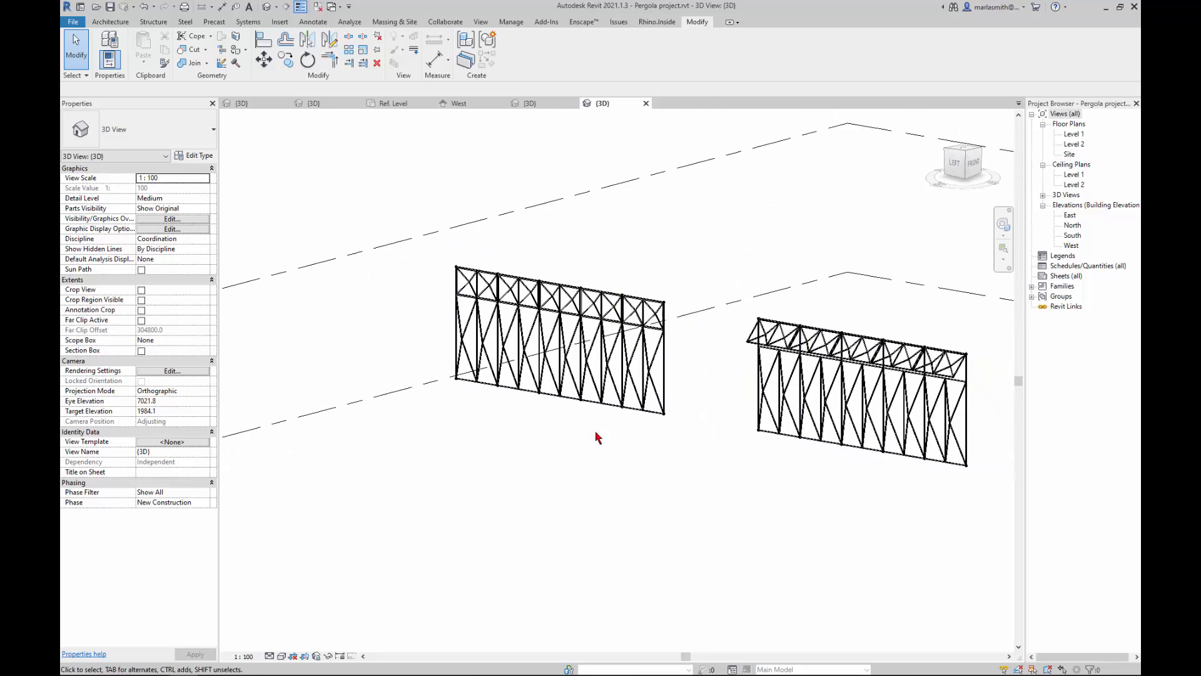
Create a new in-place component in the Mass category and name it PER2.
click(110, 21)
click(199, 67)
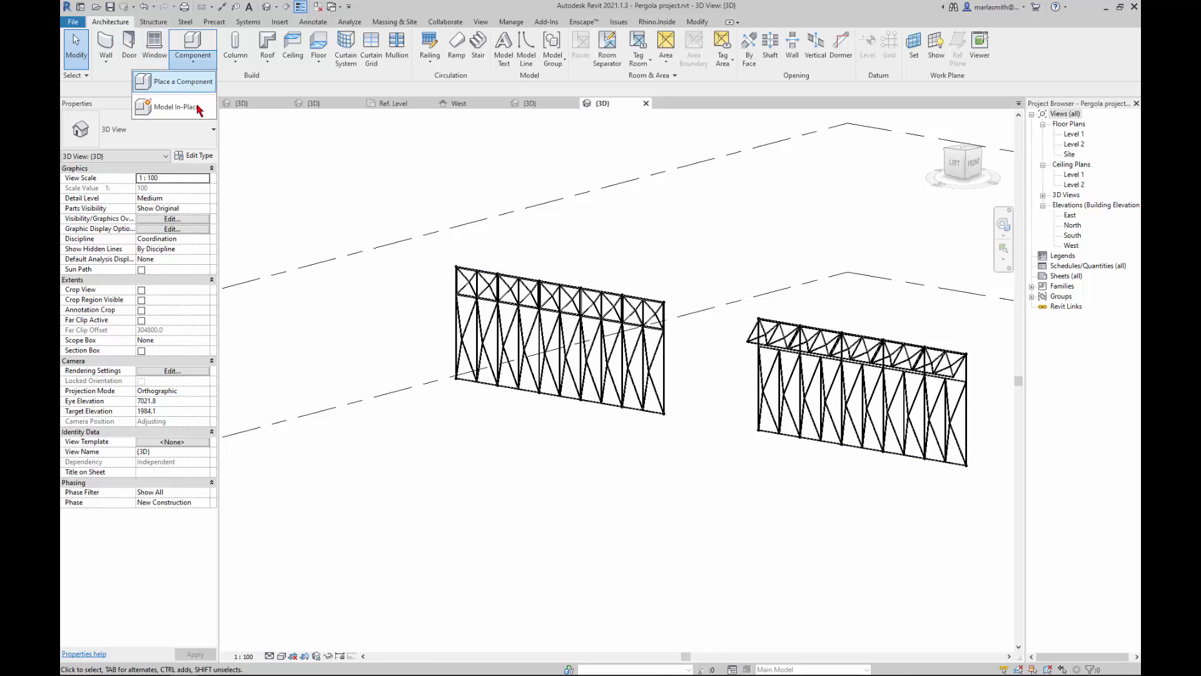
click(196, 108)
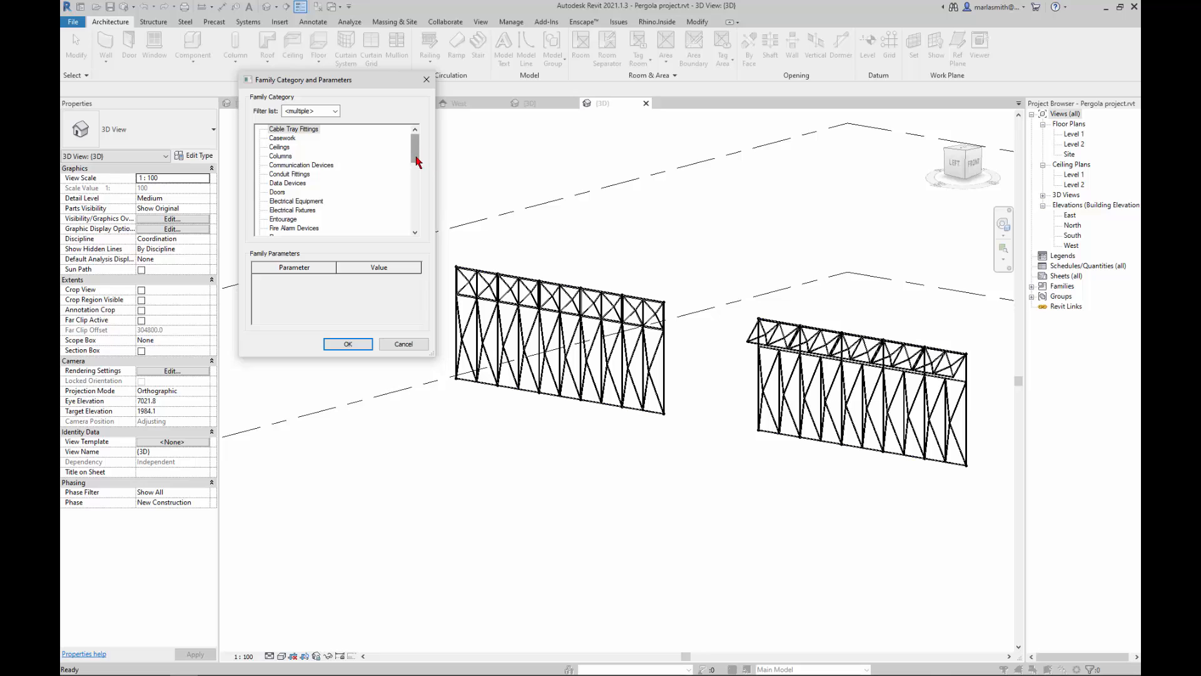
drag(416, 157, 417, 177)
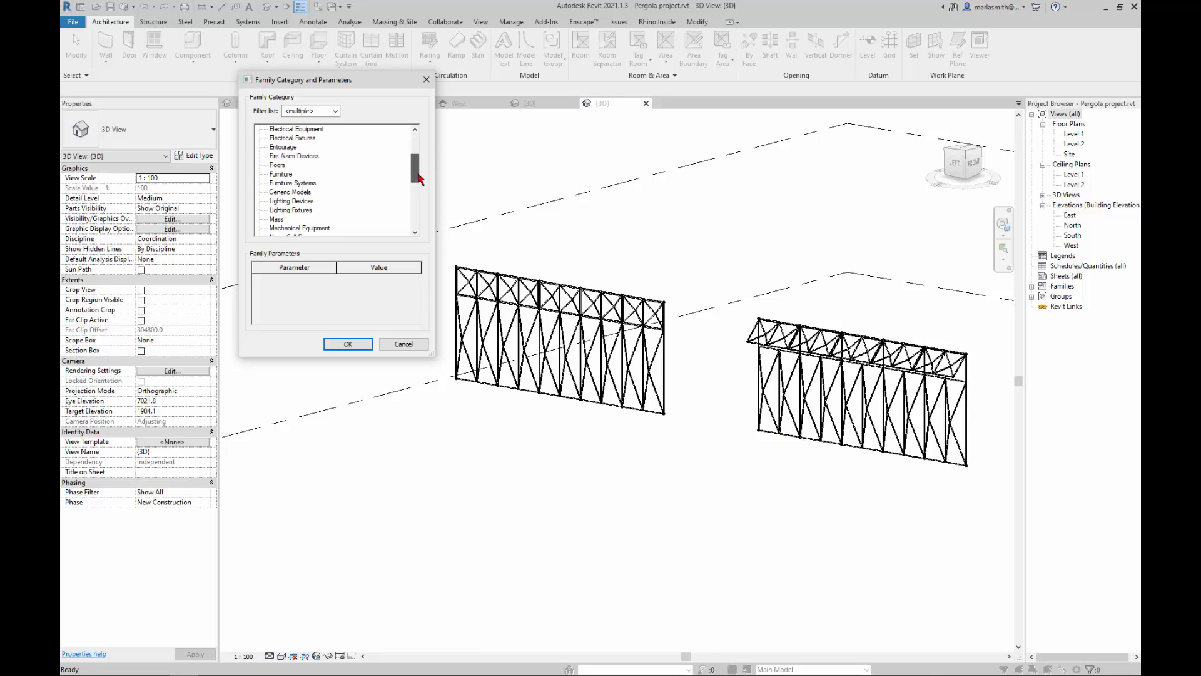
click(276, 219)
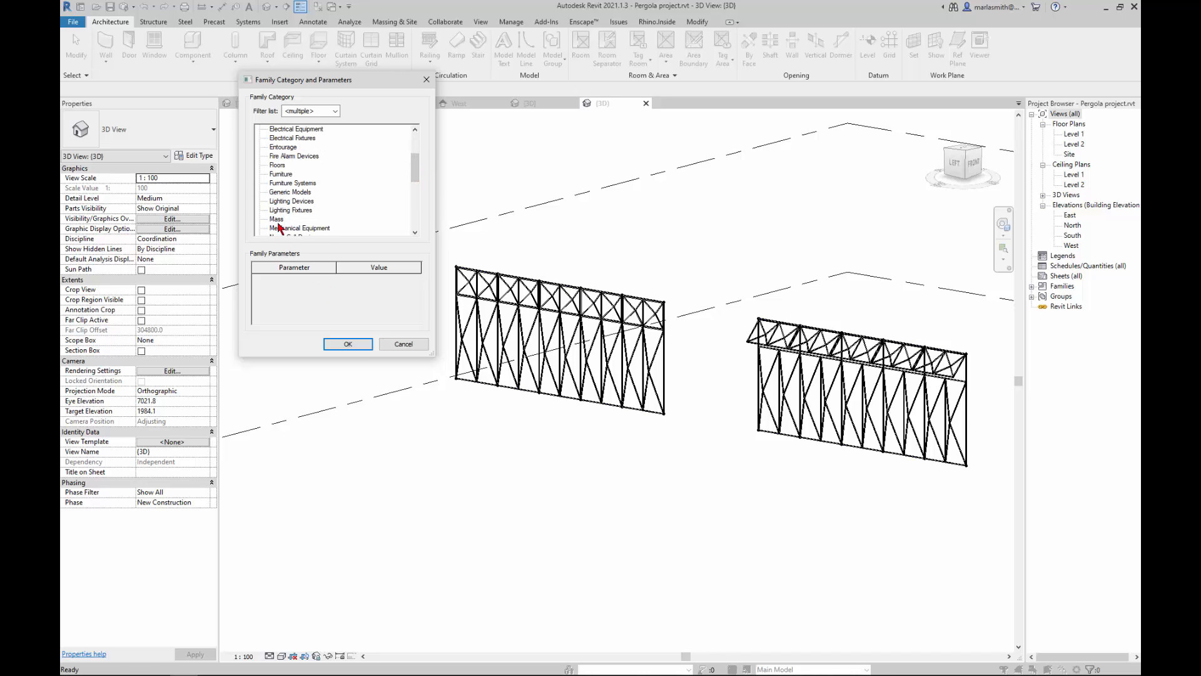
click(348, 343)
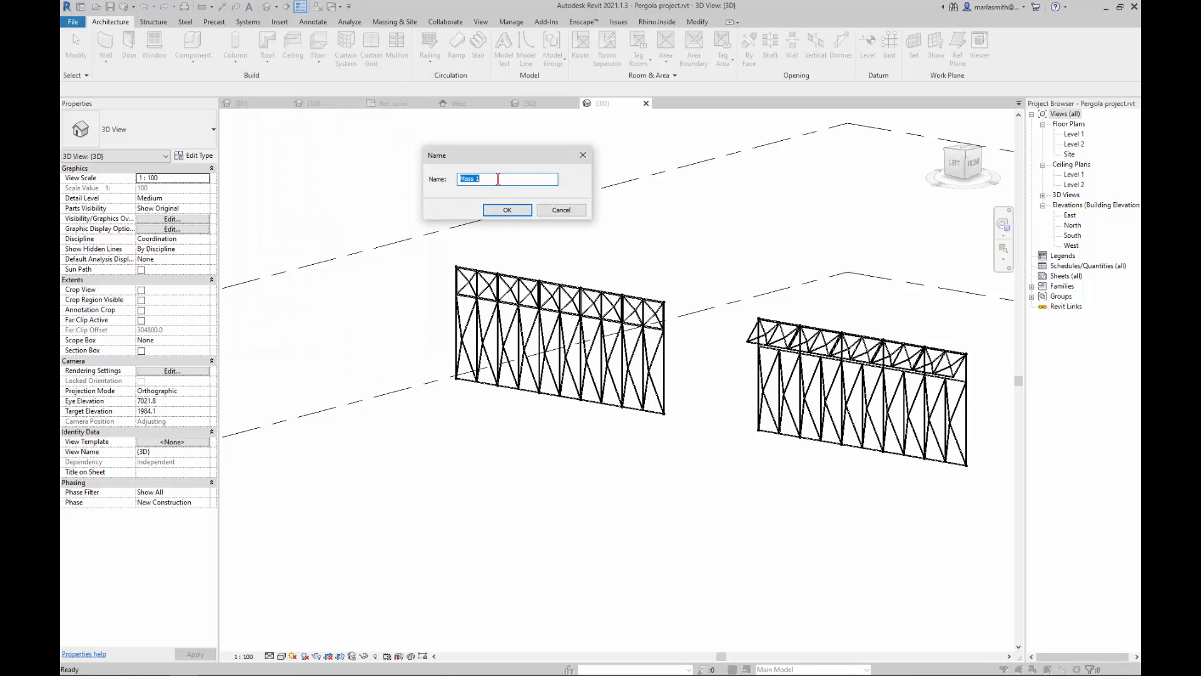
text(PER2)
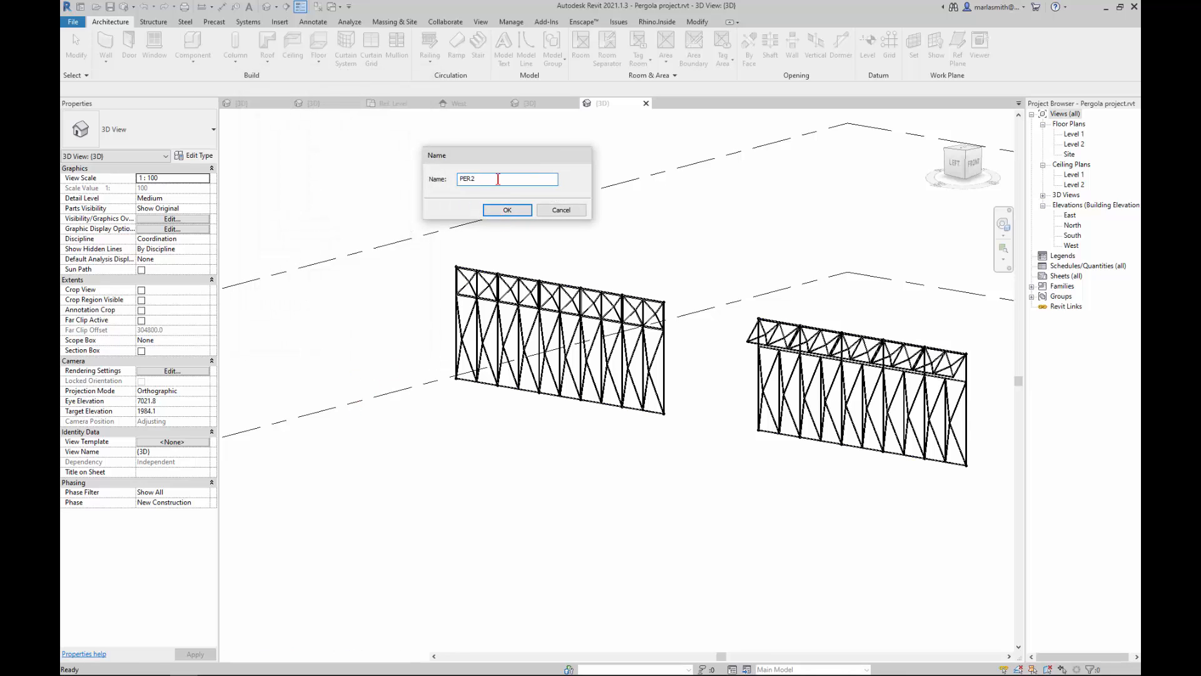
key(Return)
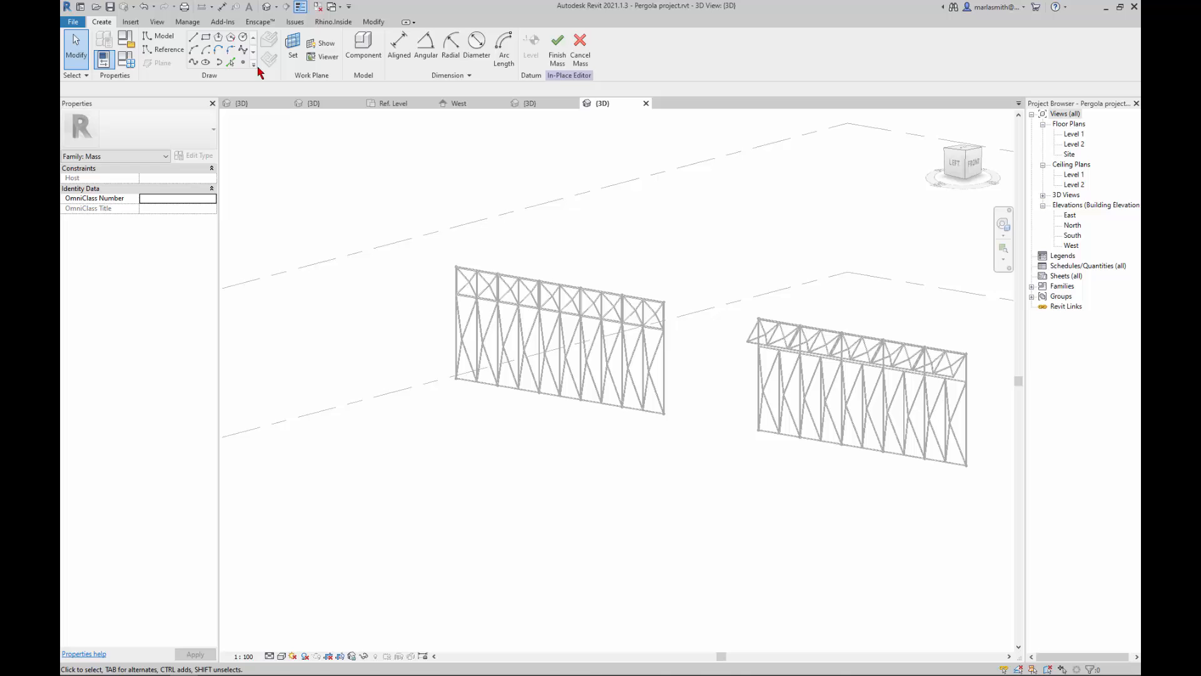
Draw a single straight reference line about 8200 mm long on Level 1, in front of the left pergola frame.
click(166, 49)
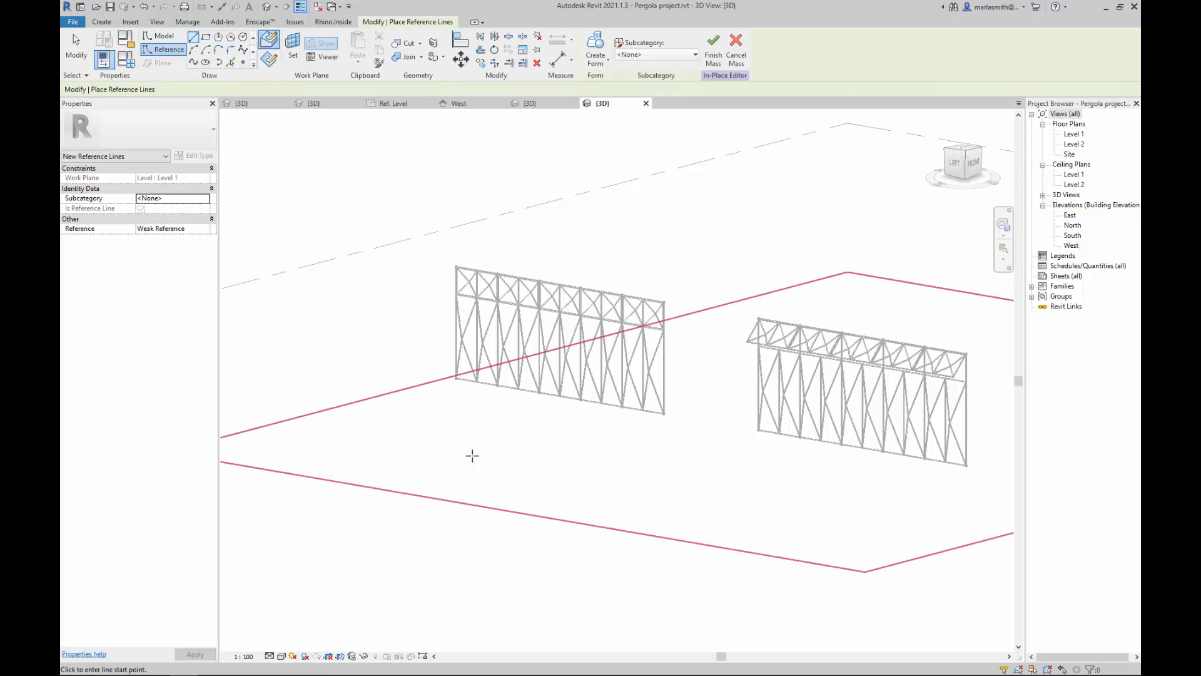
scroll(449, 391, up, 5)
scroll(457, 372, up, 4)
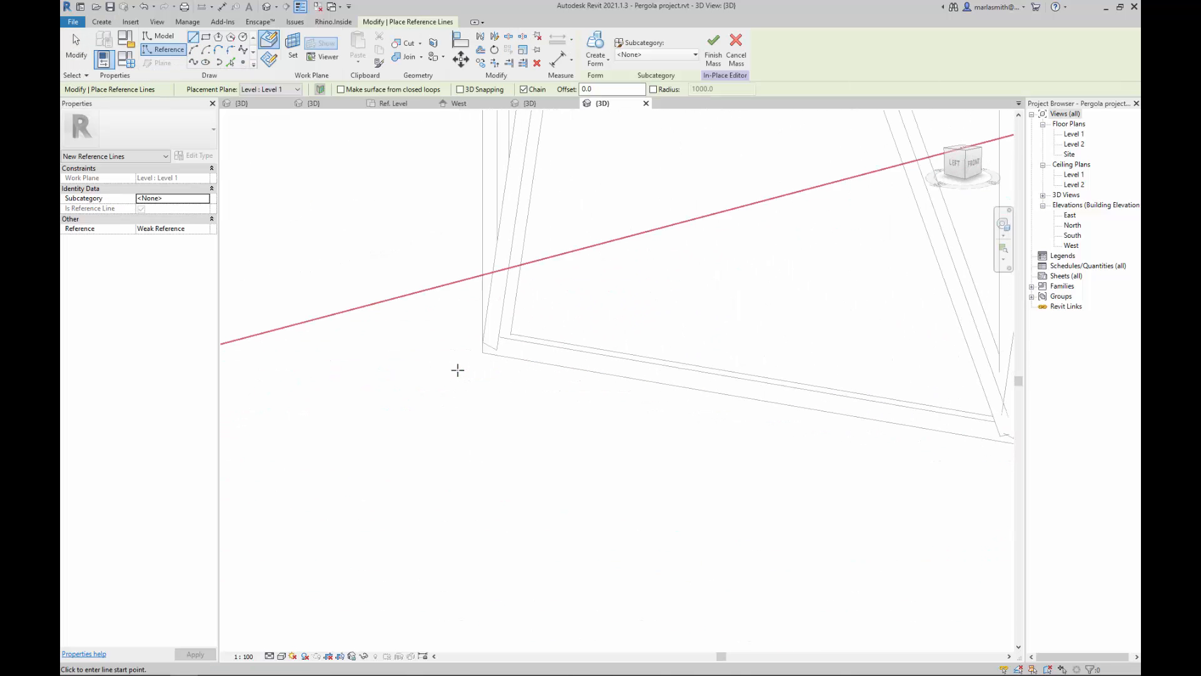
scroll(486, 335, down, 6)
scroll(484, 380, down, 3)
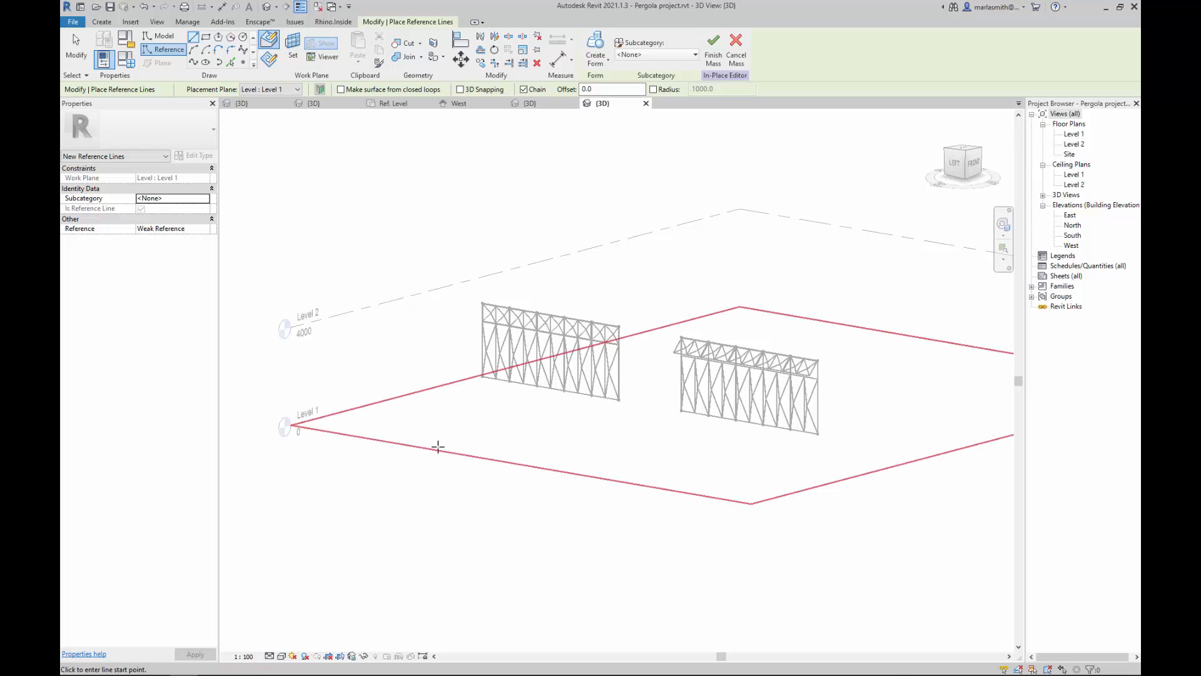
scroll(415, 424, up, 3)
click(346, 429)
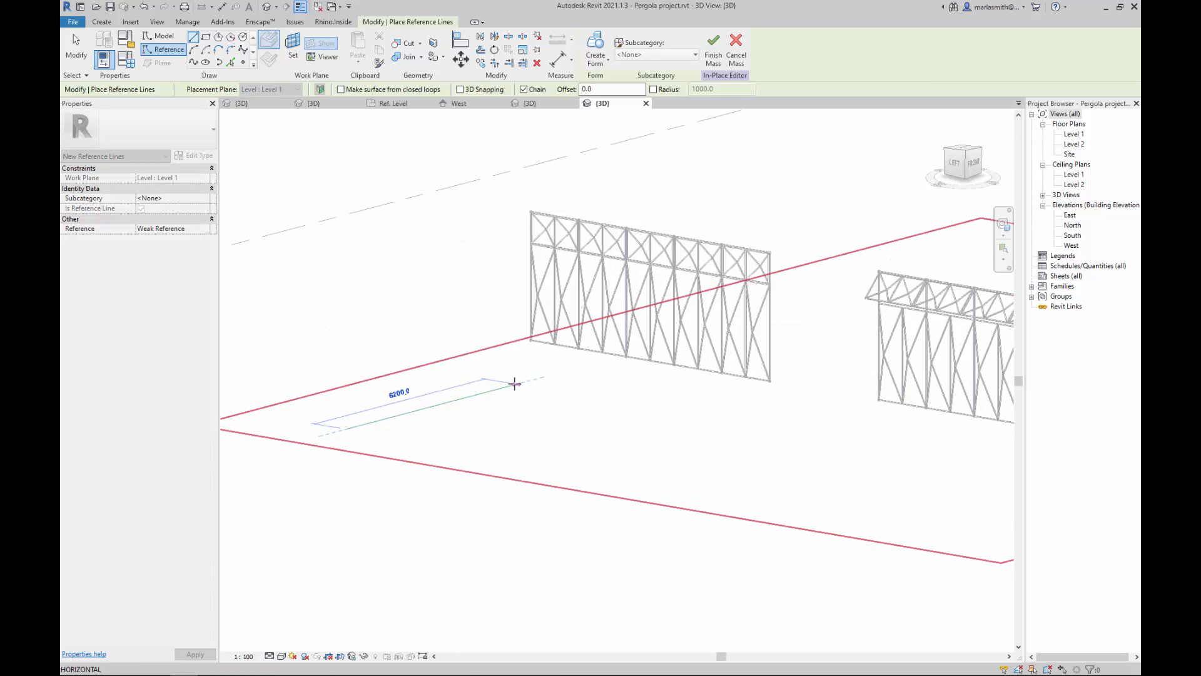
click(569, 369)
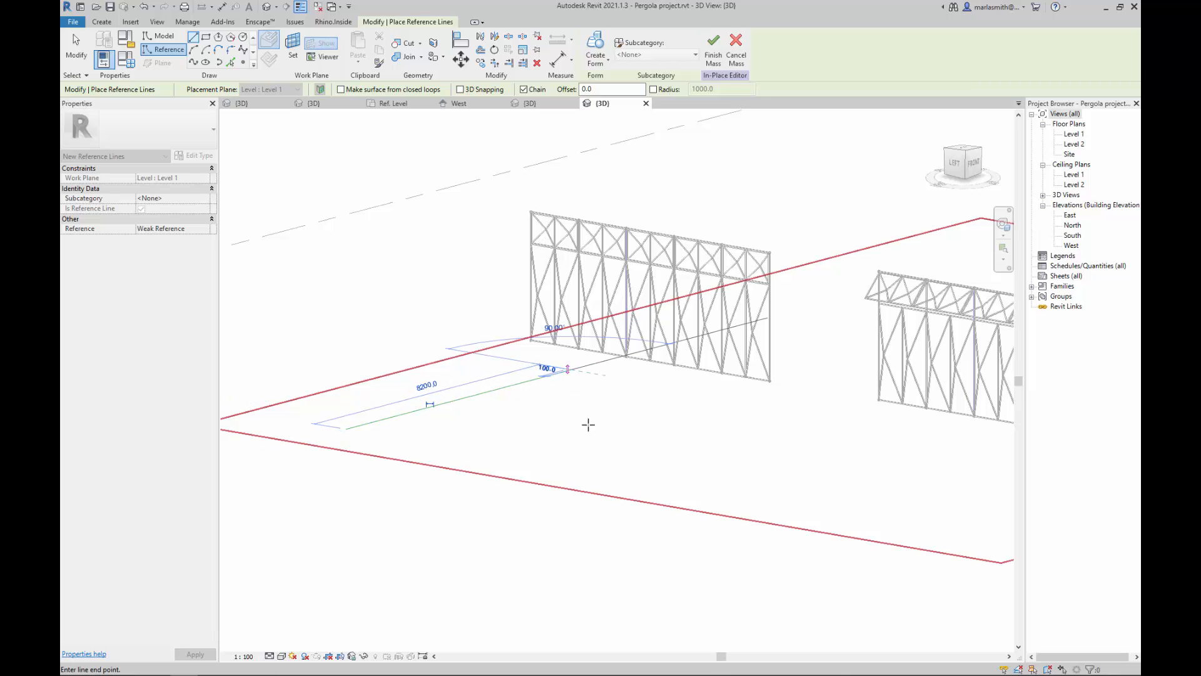
key(Escape)
key(Escape)
Create a vertical surface form from the reference line and set its positive offset to 3000.
click(519, 388)
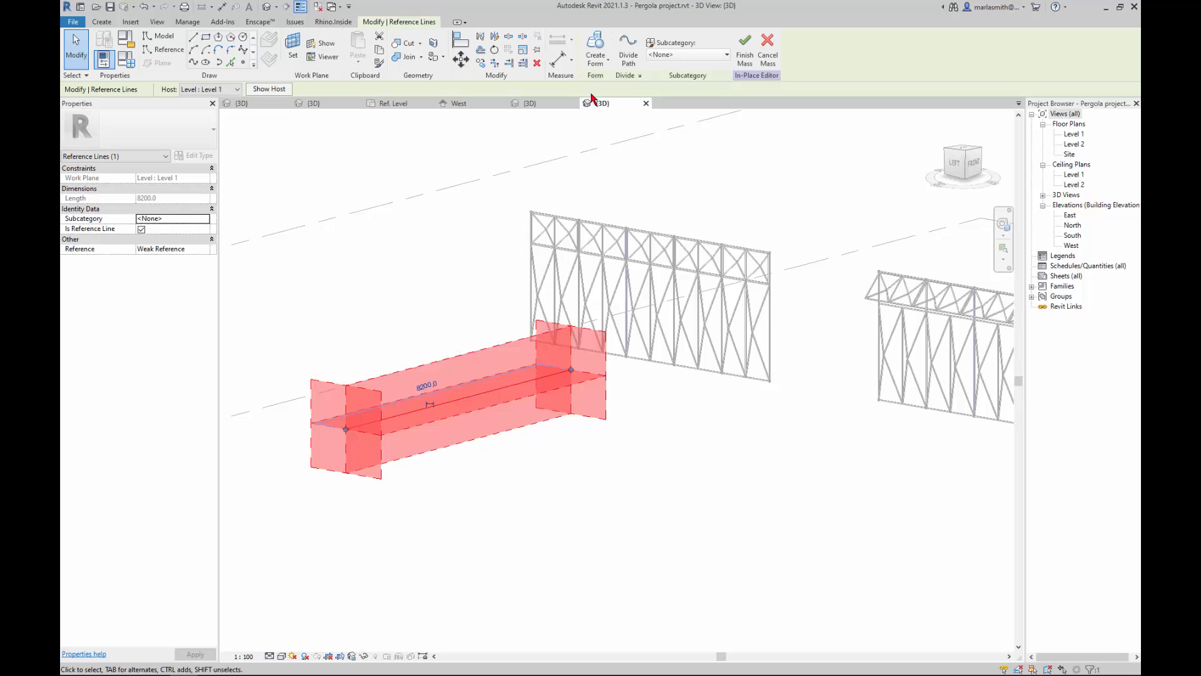
click(594, 47)
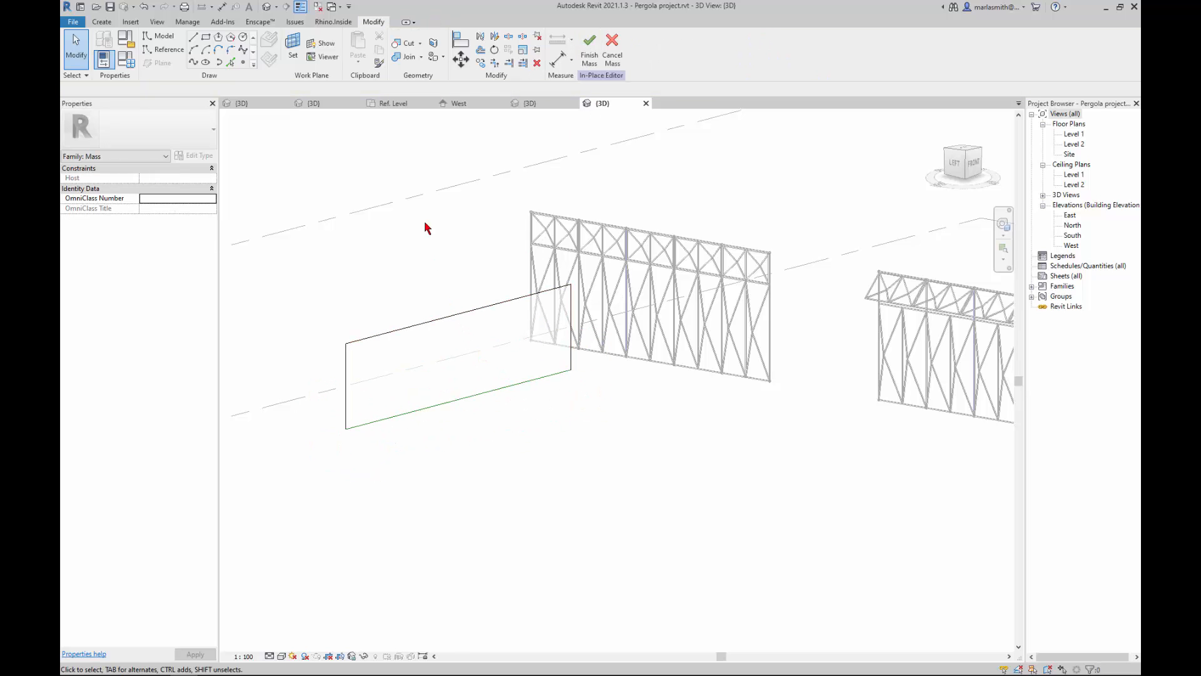
click(438, 325)
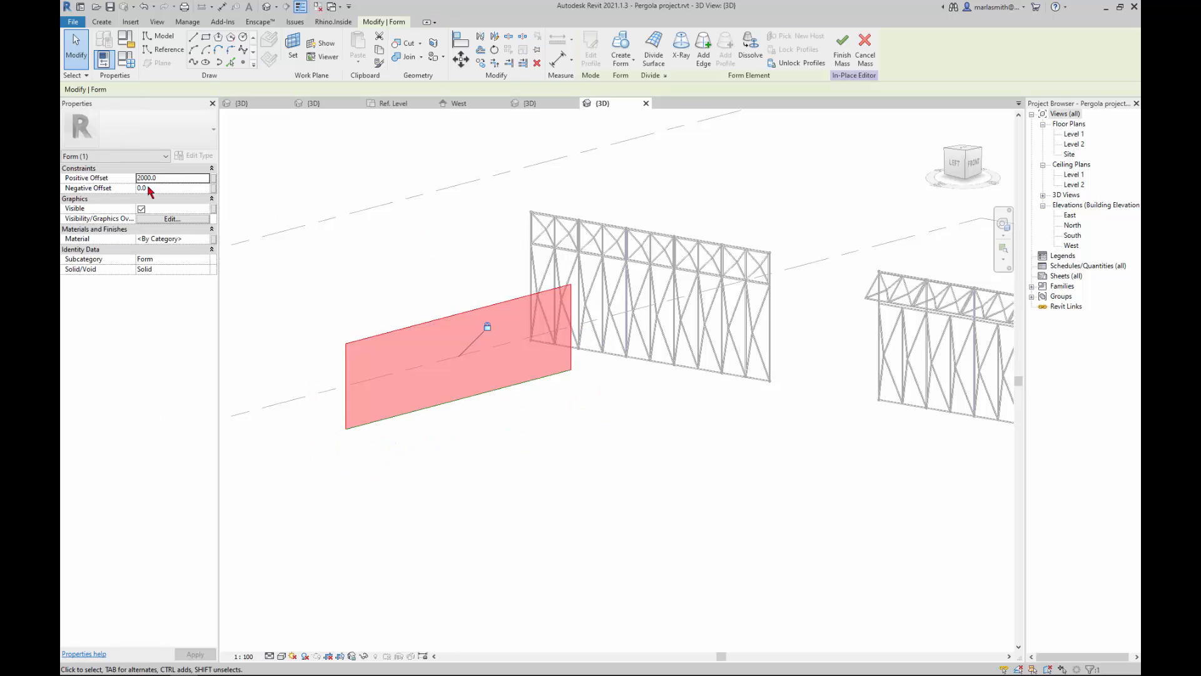
click(173, 181)
text(3)
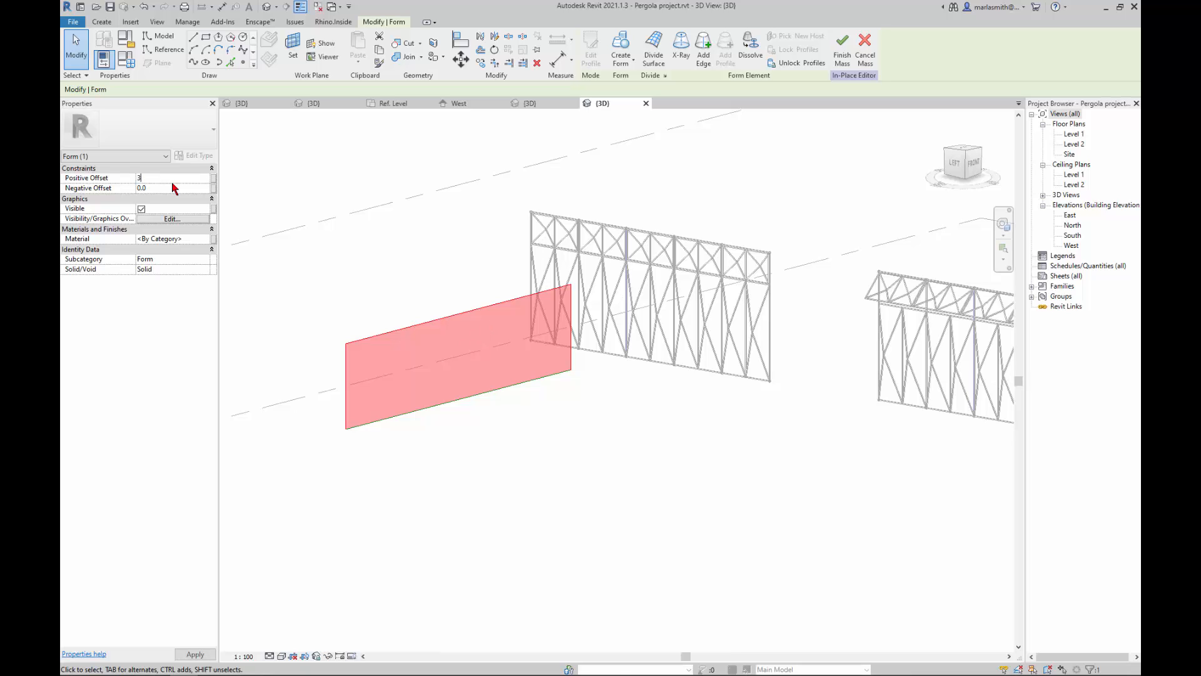
click(402, 269)
click(412, 289)
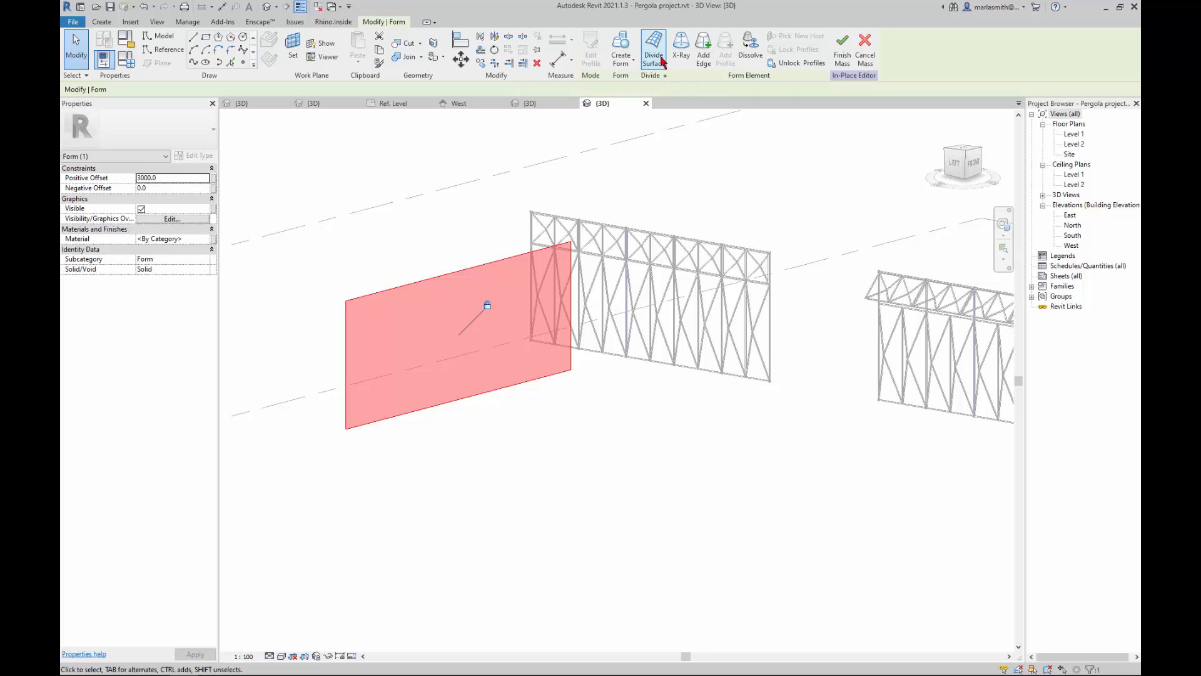
Divide the vertical surface and turn on the display of its nodes in the surface representation.
click(654, 54)
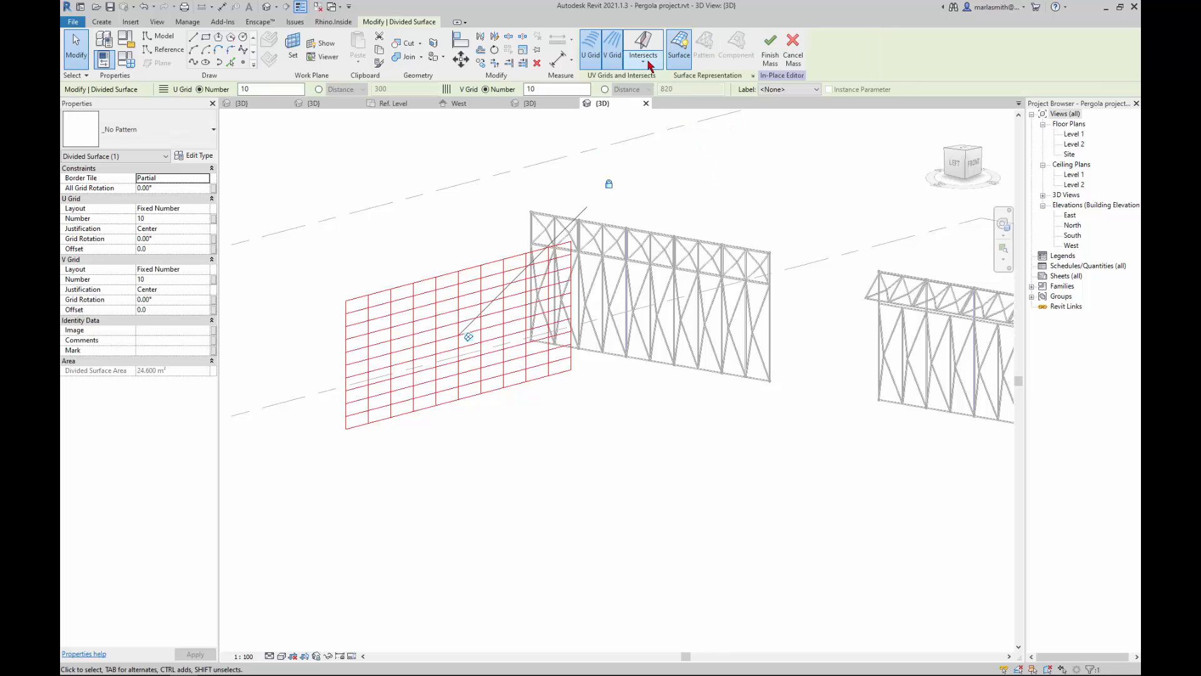
click(754, 75)
click(531, 348)
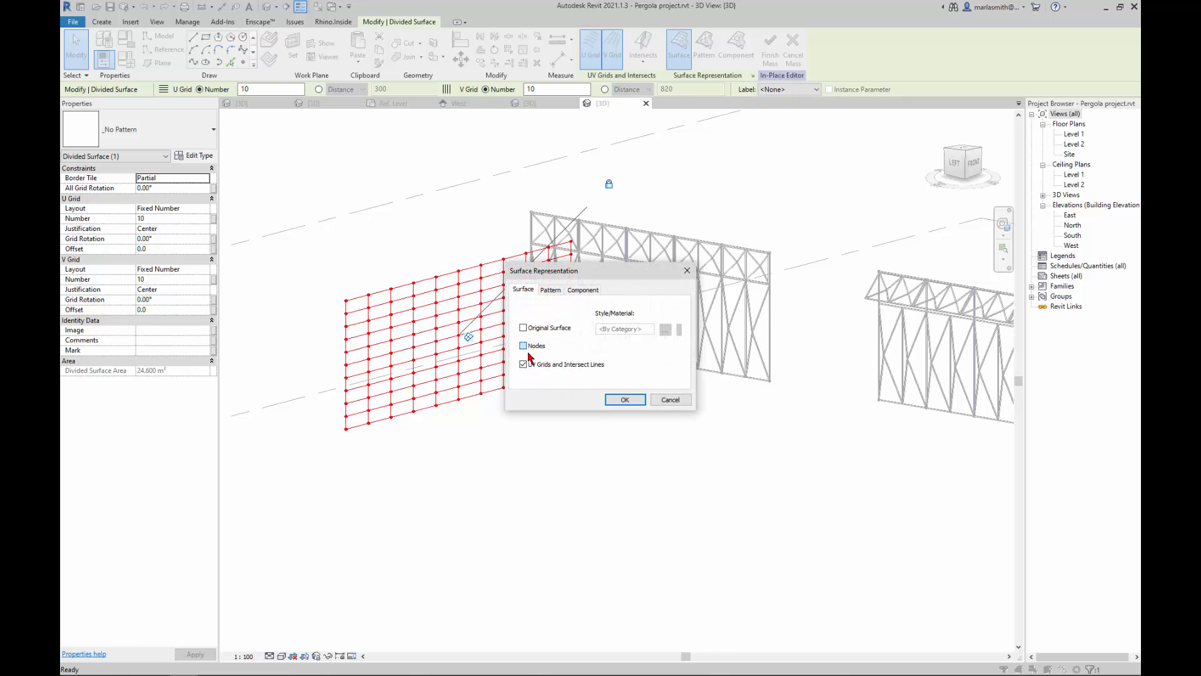
click(622, 401)
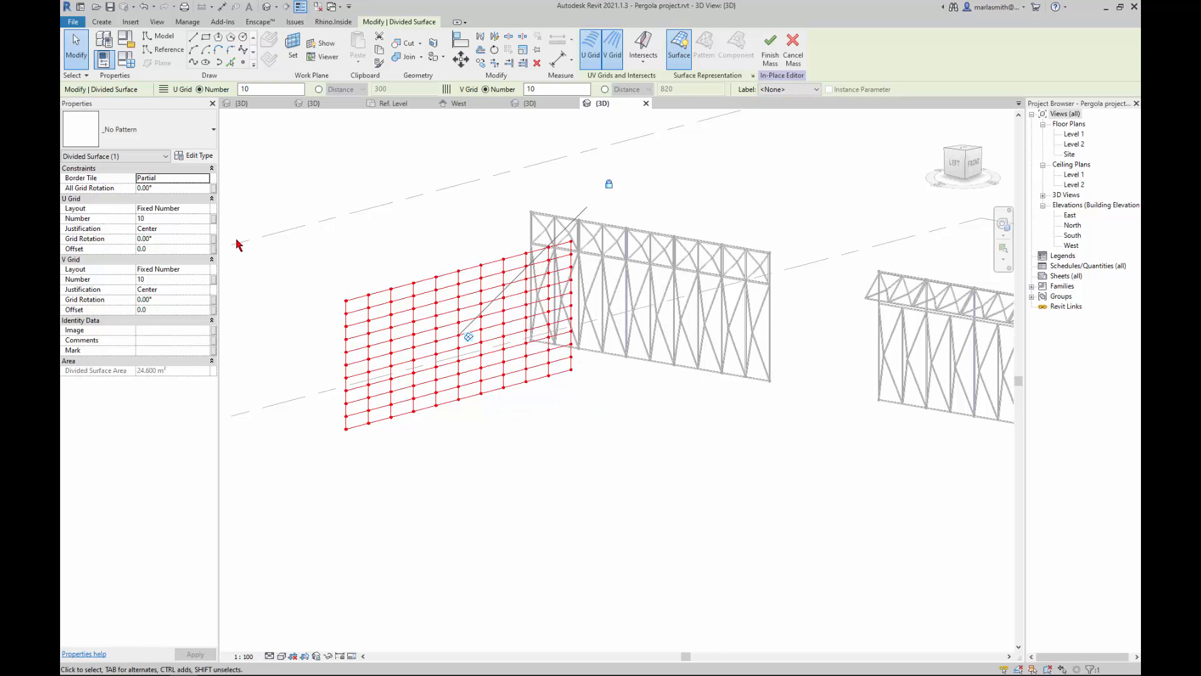
Set the divided surface's U grid number to 1 and V grid number to 5.
double_click(170, 219)
text(1)
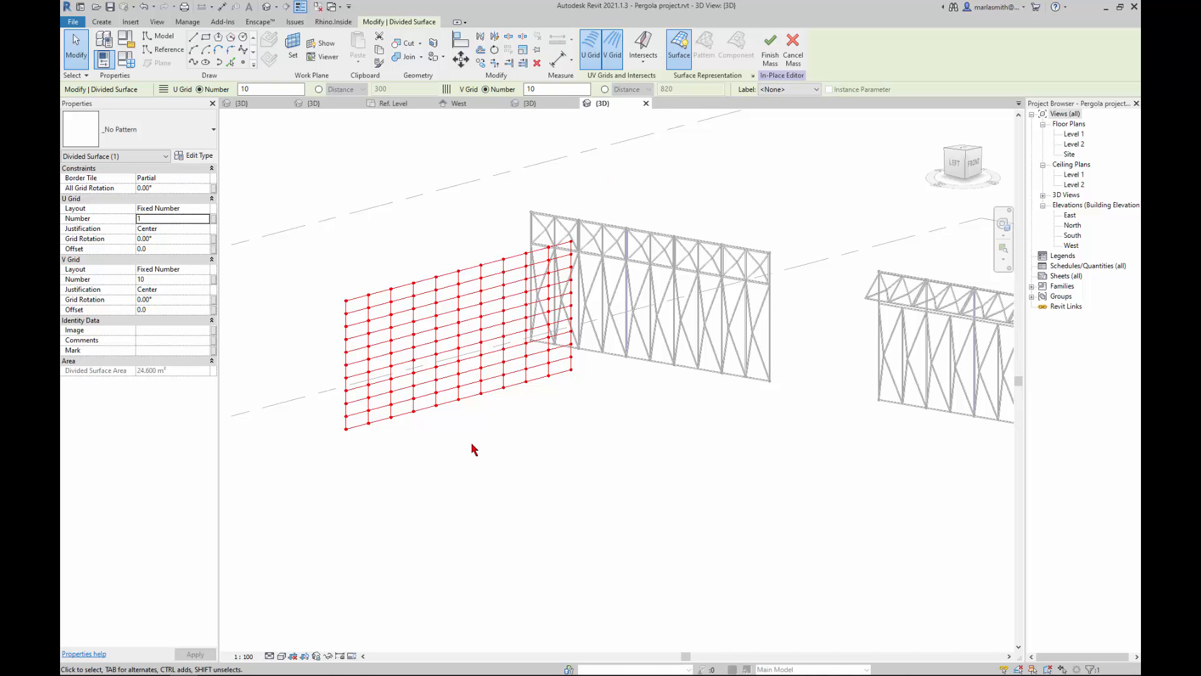
click(169, 281)
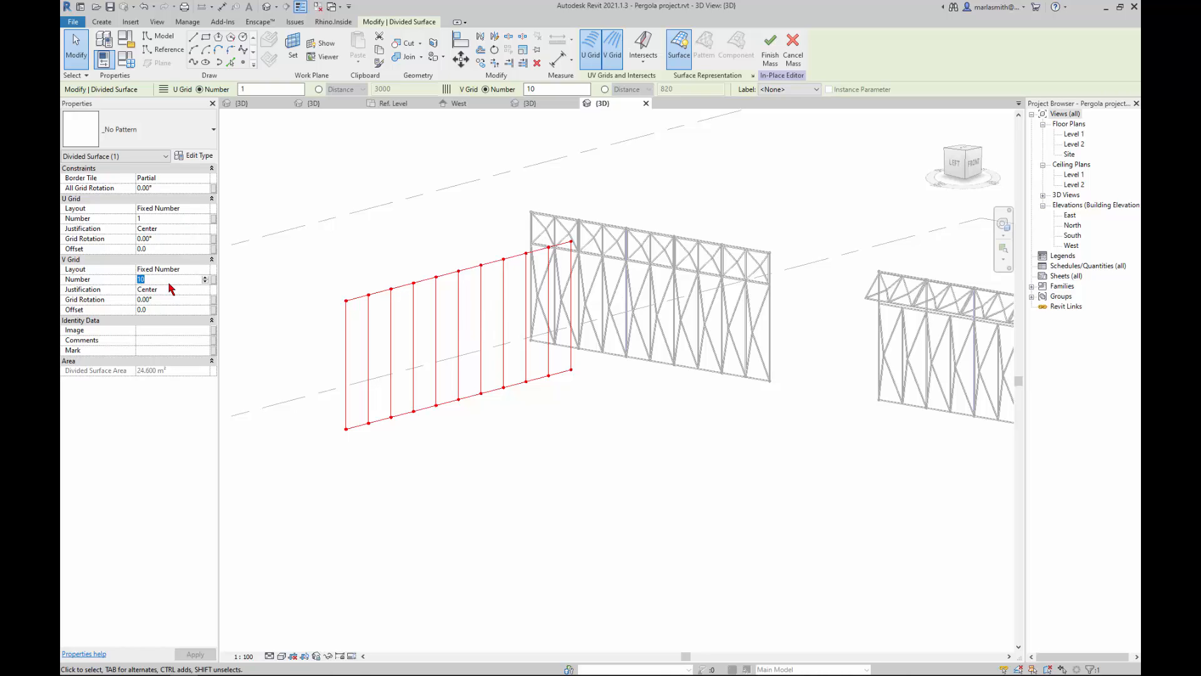
text(5)
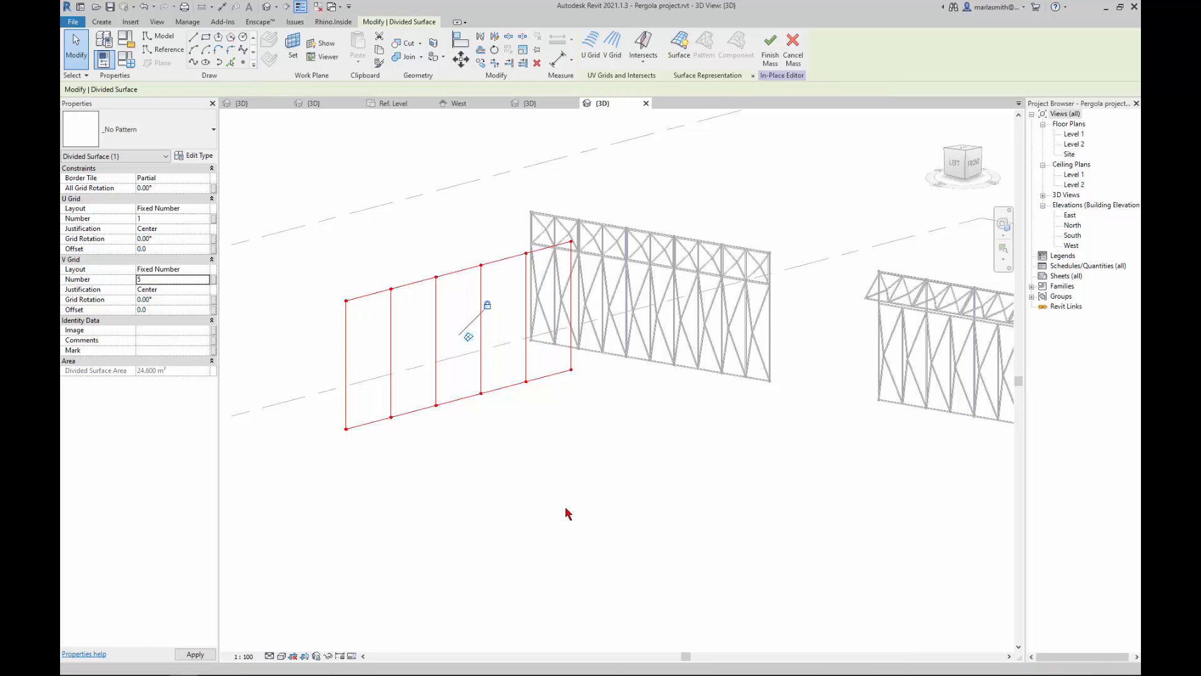
click(566, 510)
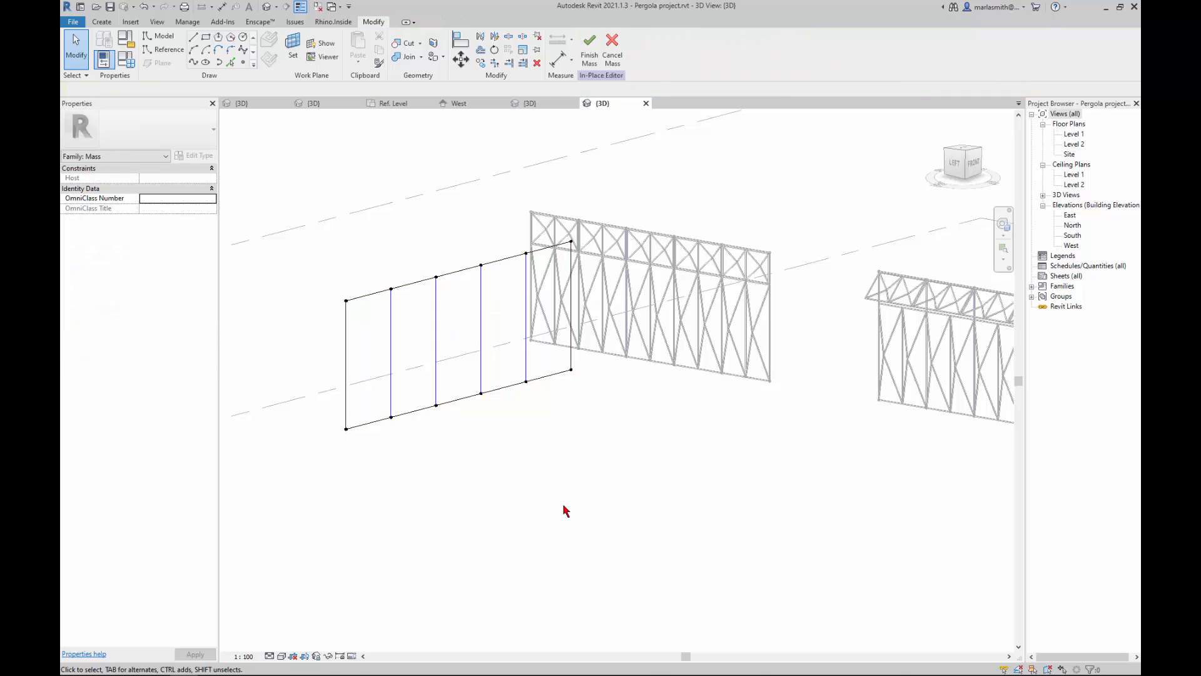
Expand the Generic Models families in the project to show the types of the 4pt pergola Panel ext 2 family.
scroll(298, 269, down, 3)
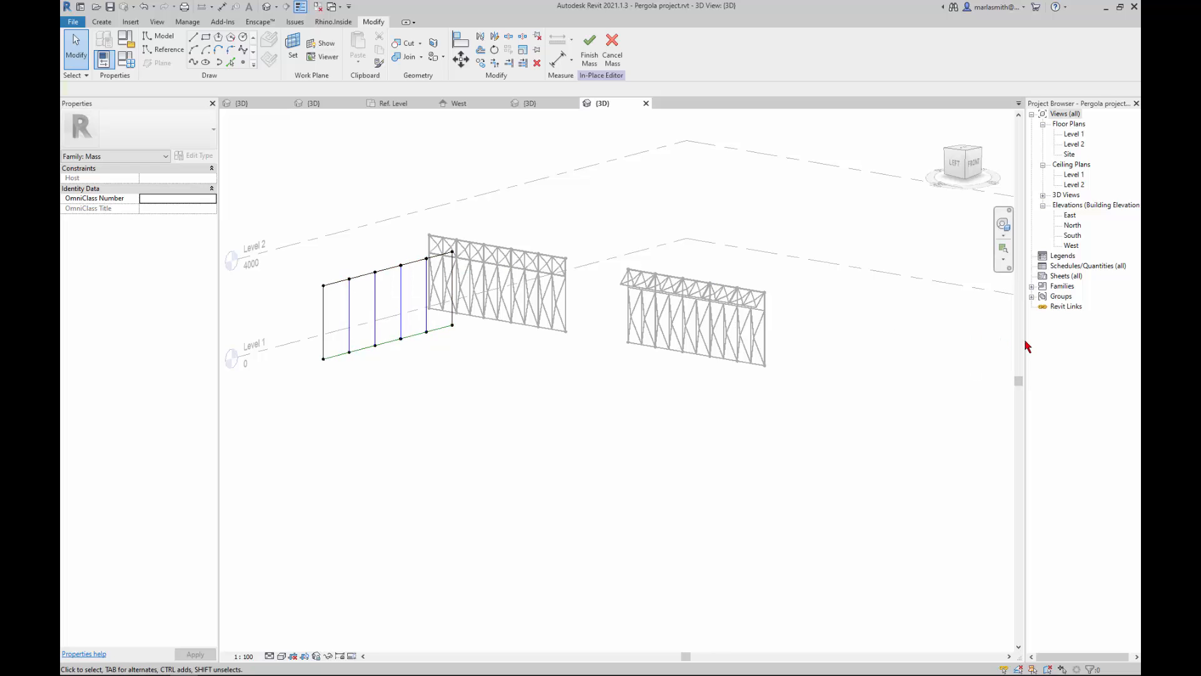
click(1032, 287)
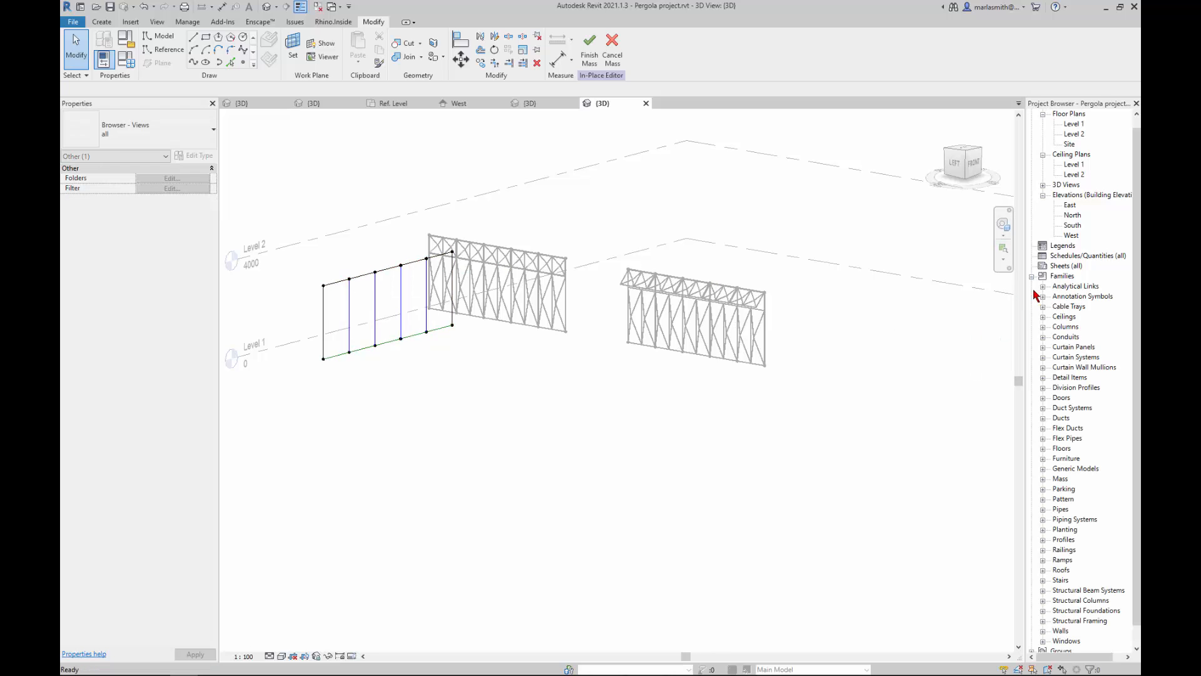
click(1043, 468)
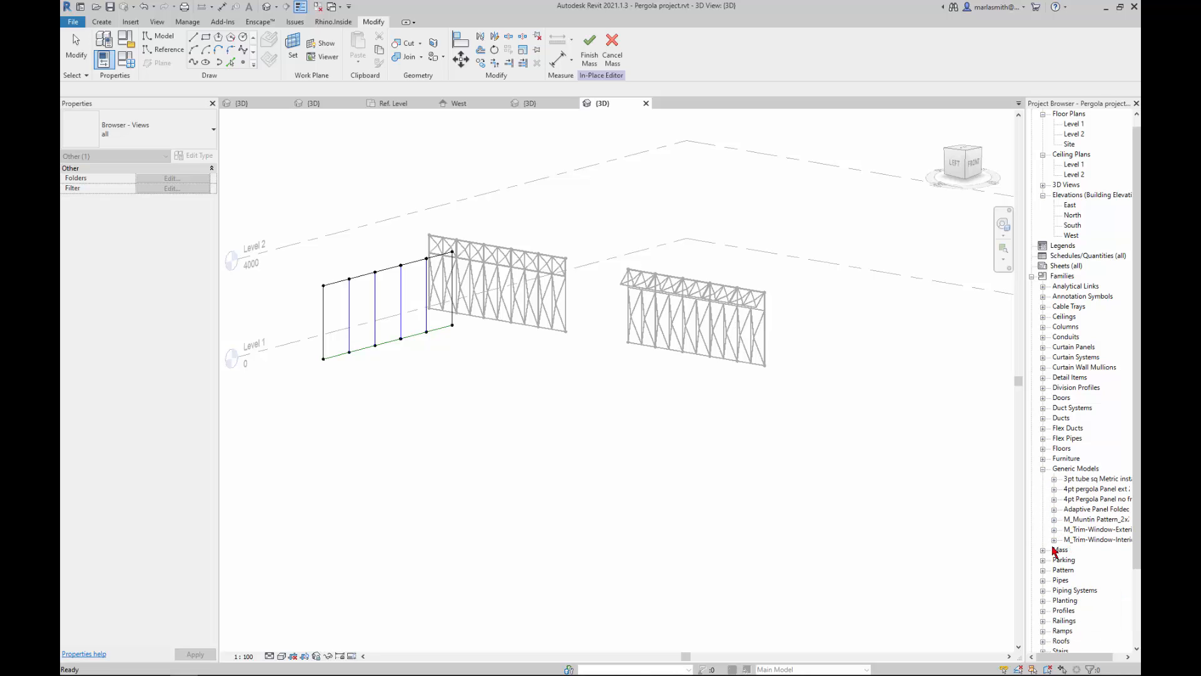
drag(1062, 655, 1100, 658)
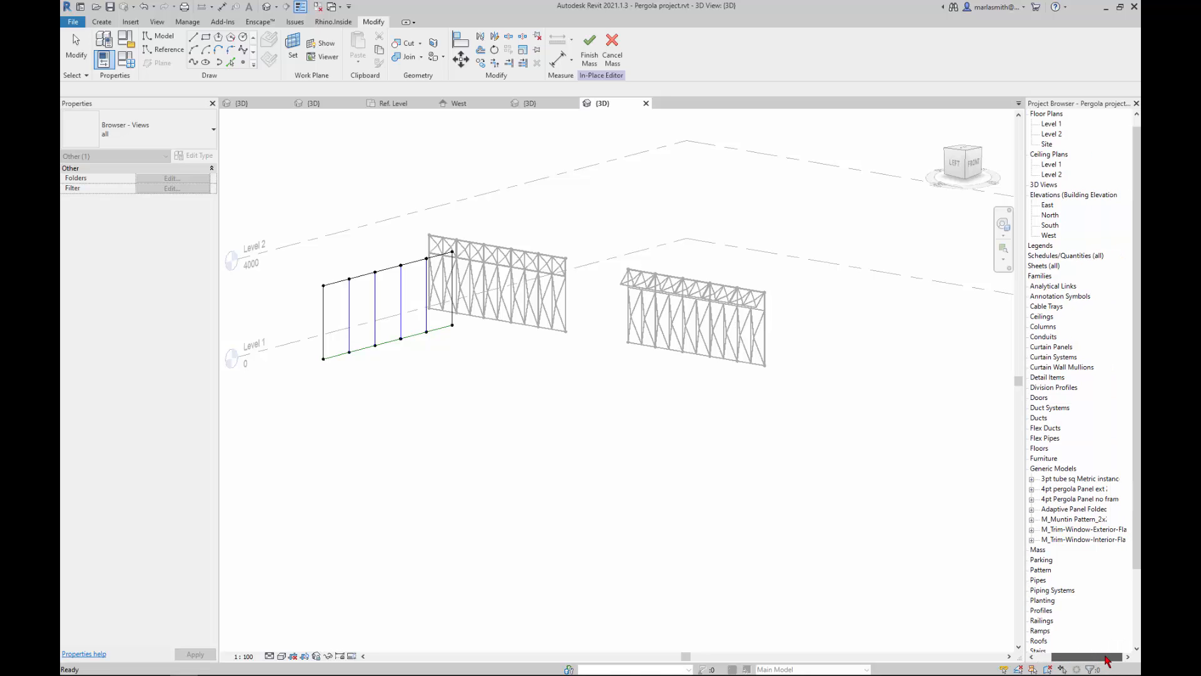
drag(1096, 660, 1083, 659)
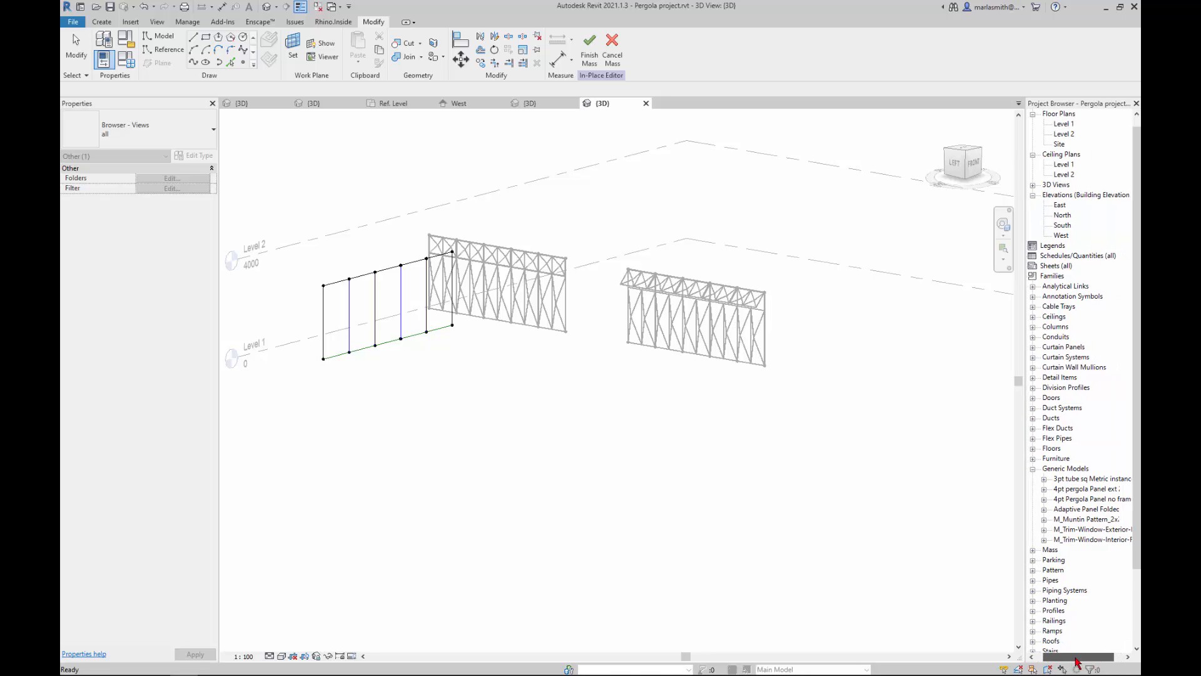
click(1044, 489)
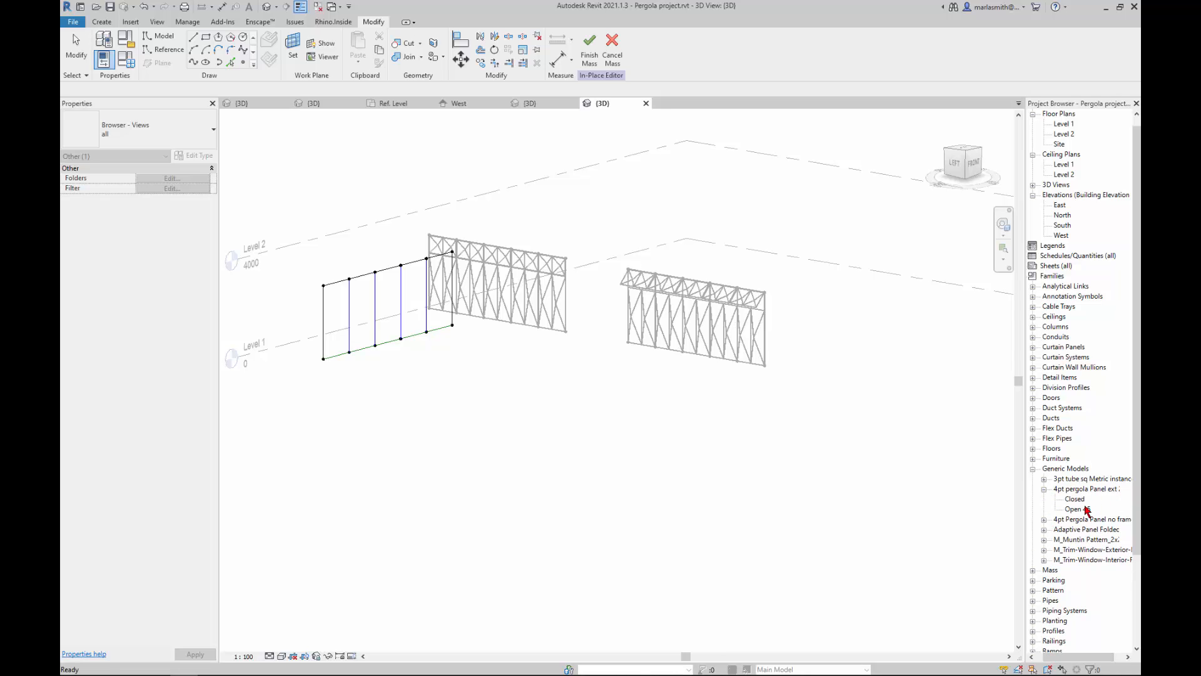
Place a Closed-type 4pt pergola Panel ext 2 on the four corner nodes of the divided surface's first bay, starting at the lower outer node.
click(1076, 499)
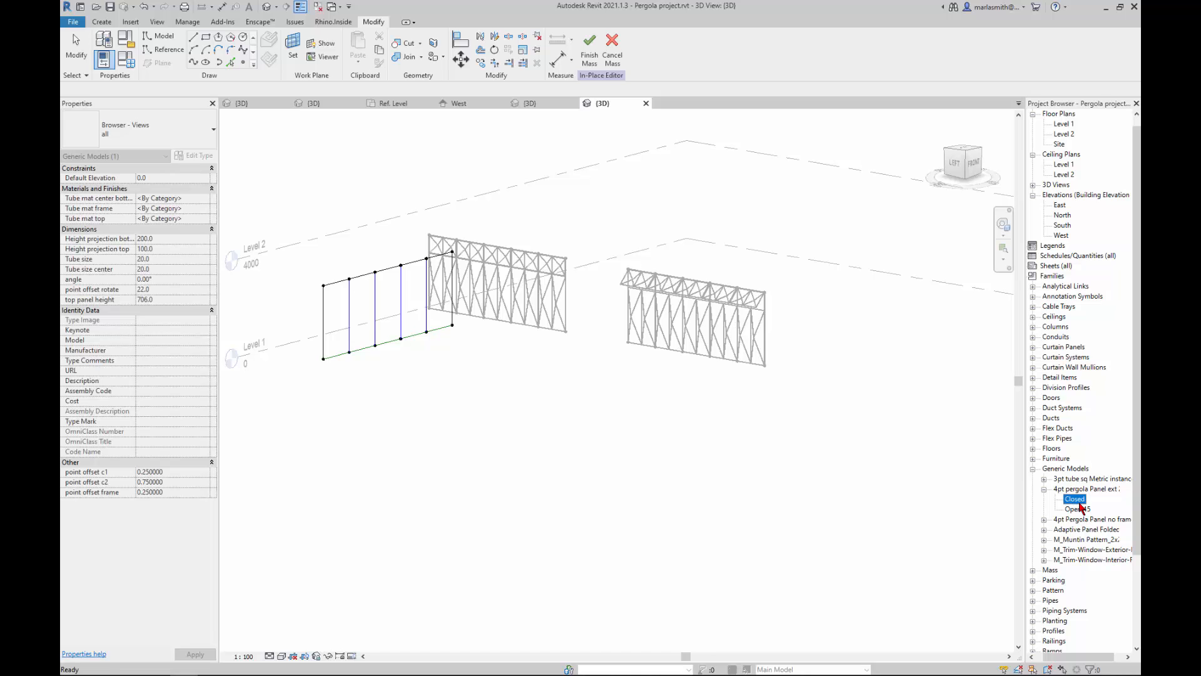
drag(325, 361, 324, 359)
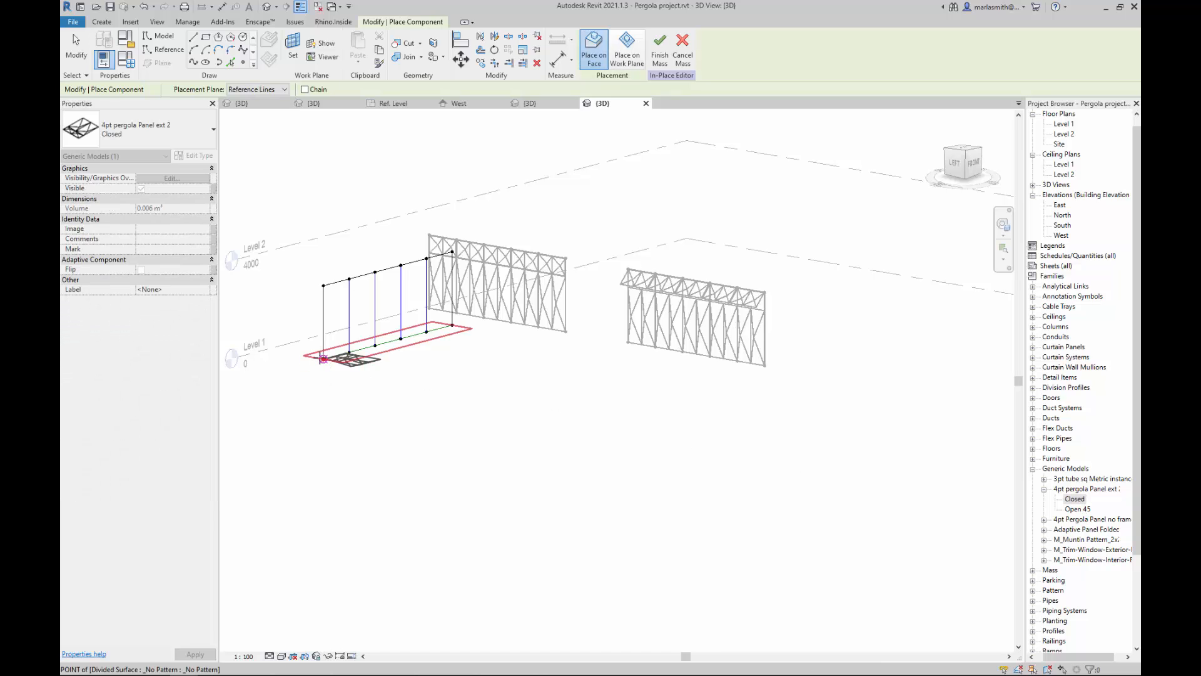
click(322, 285)
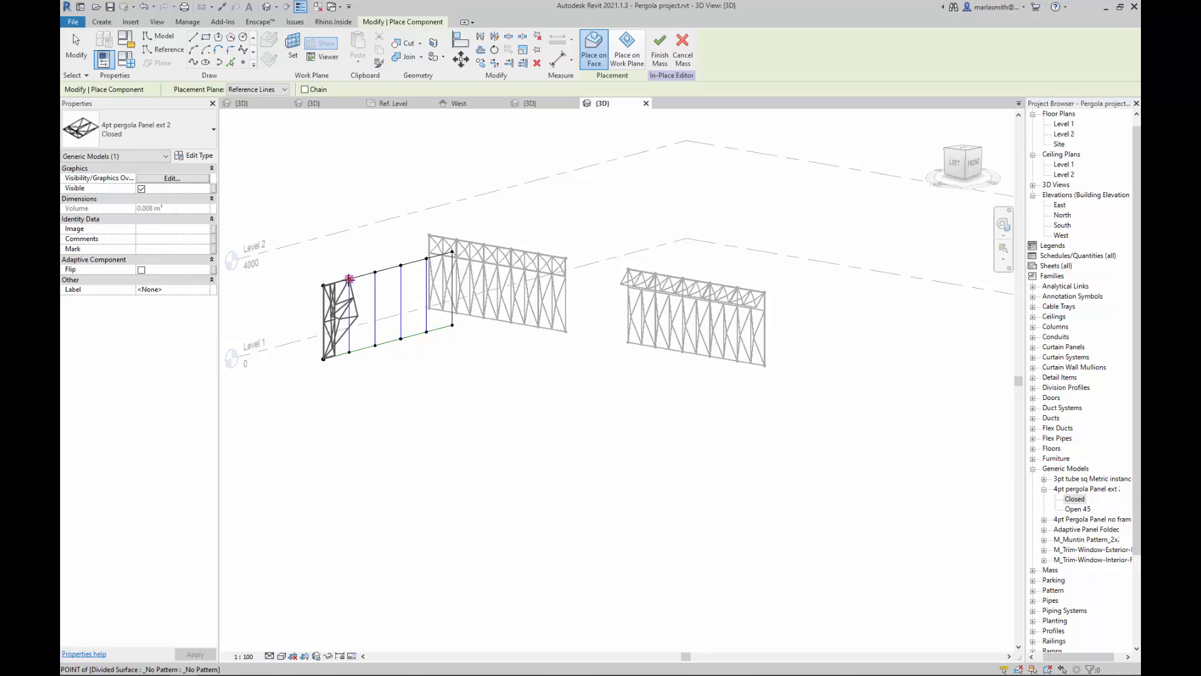
click(349, 281)
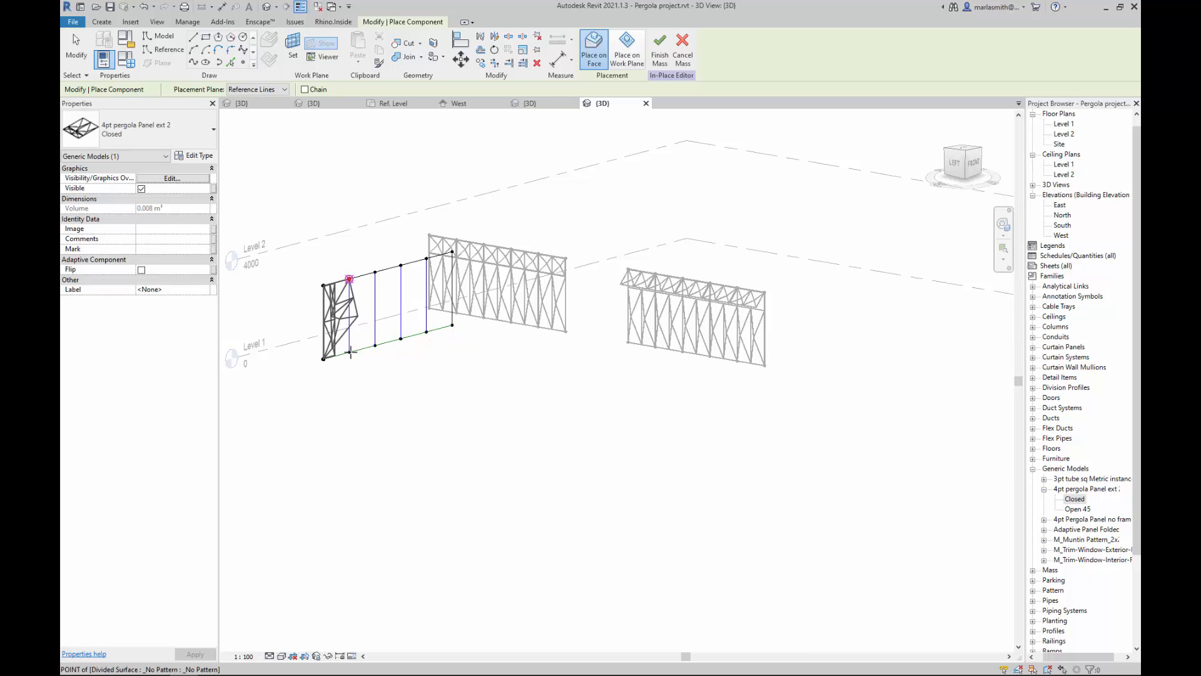
click(392, 375)
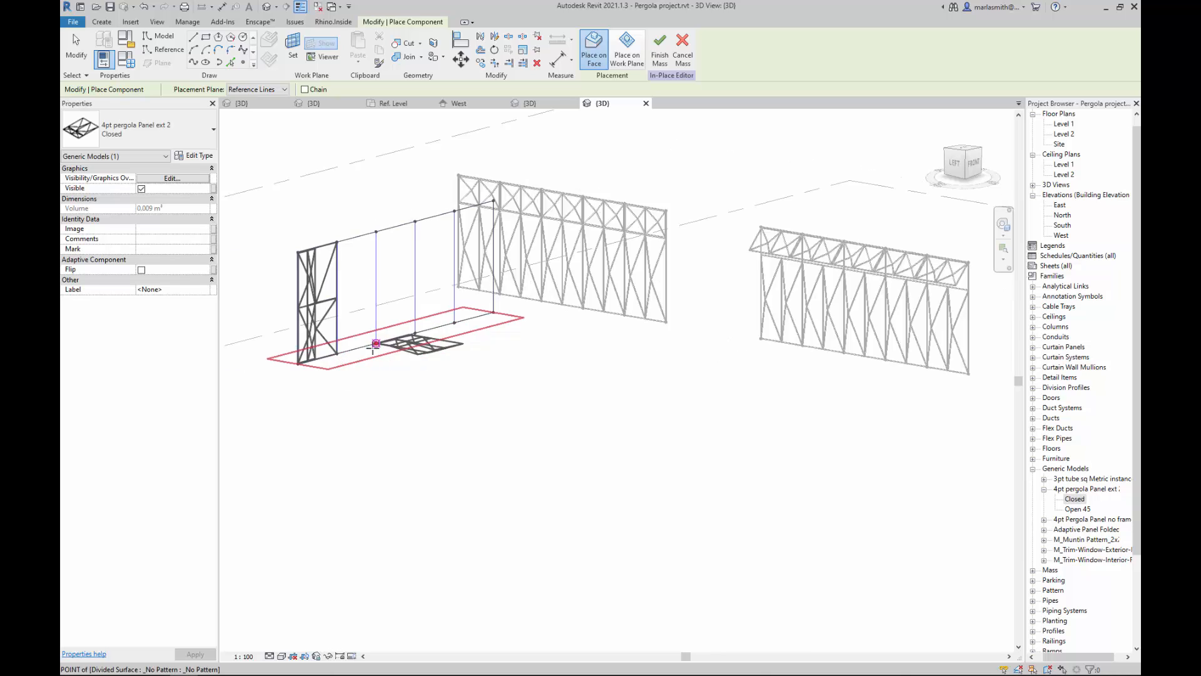
key(Escape)
key(Escape)
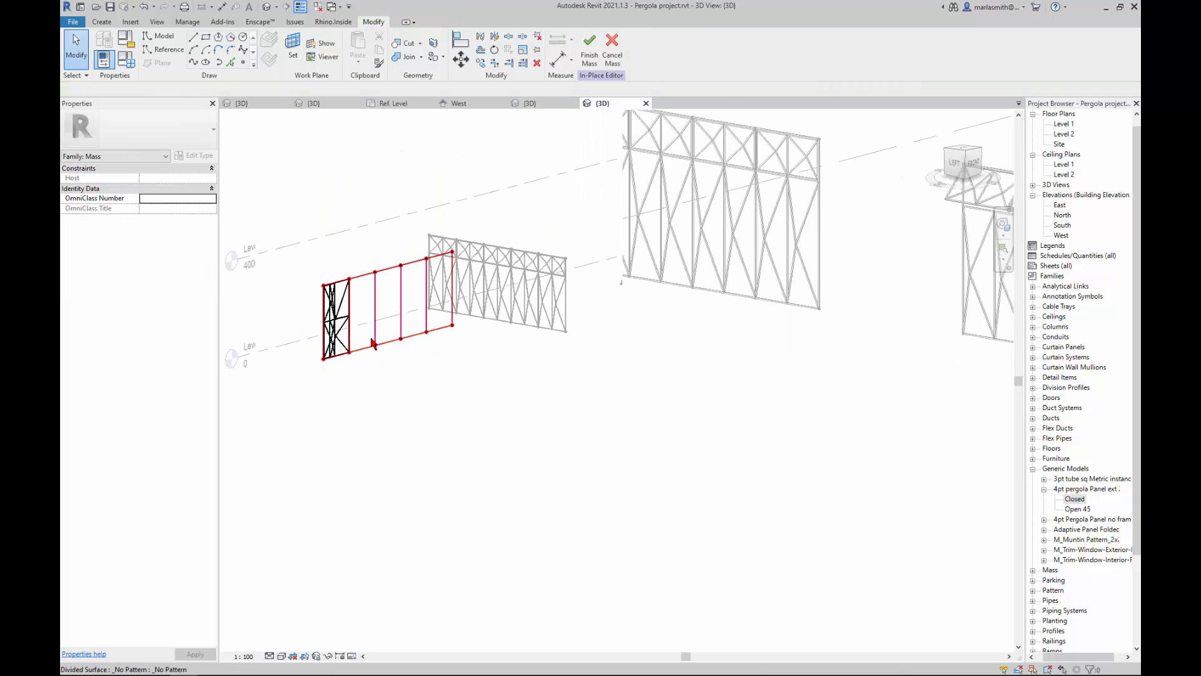
Rehost the pergola panel's adaptive points on the first bay's nodes in the order upper outer, upper inner, lower inner, lower outer.
click(372, 342)
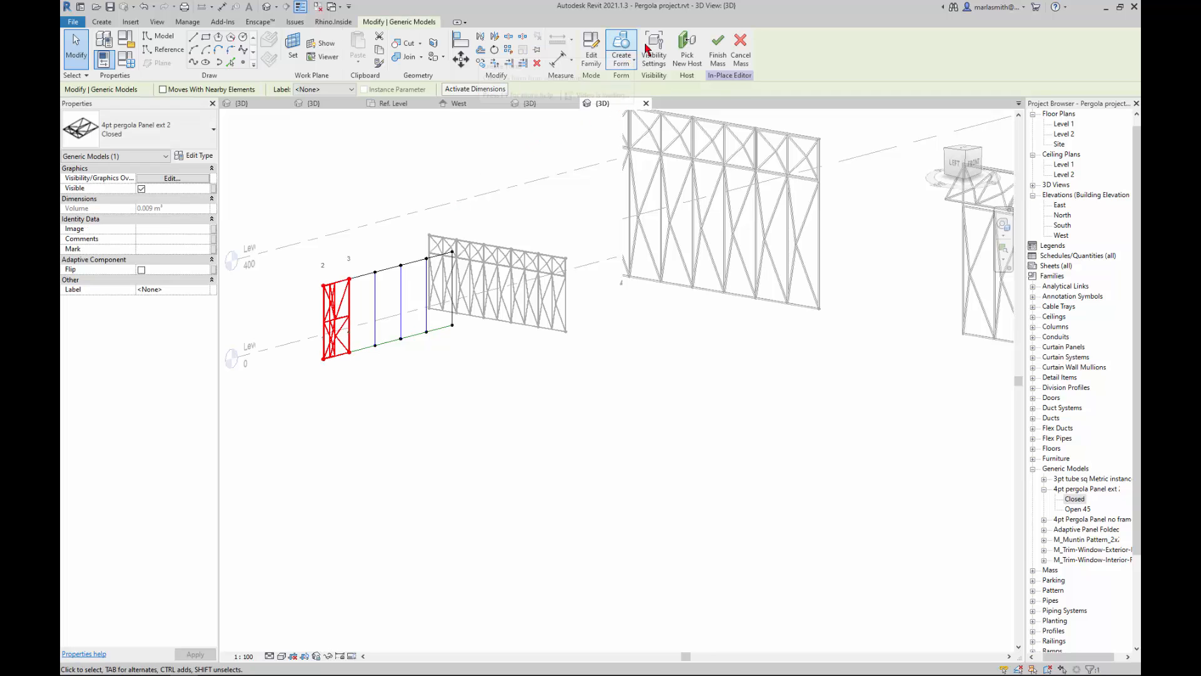
click(687, 50)
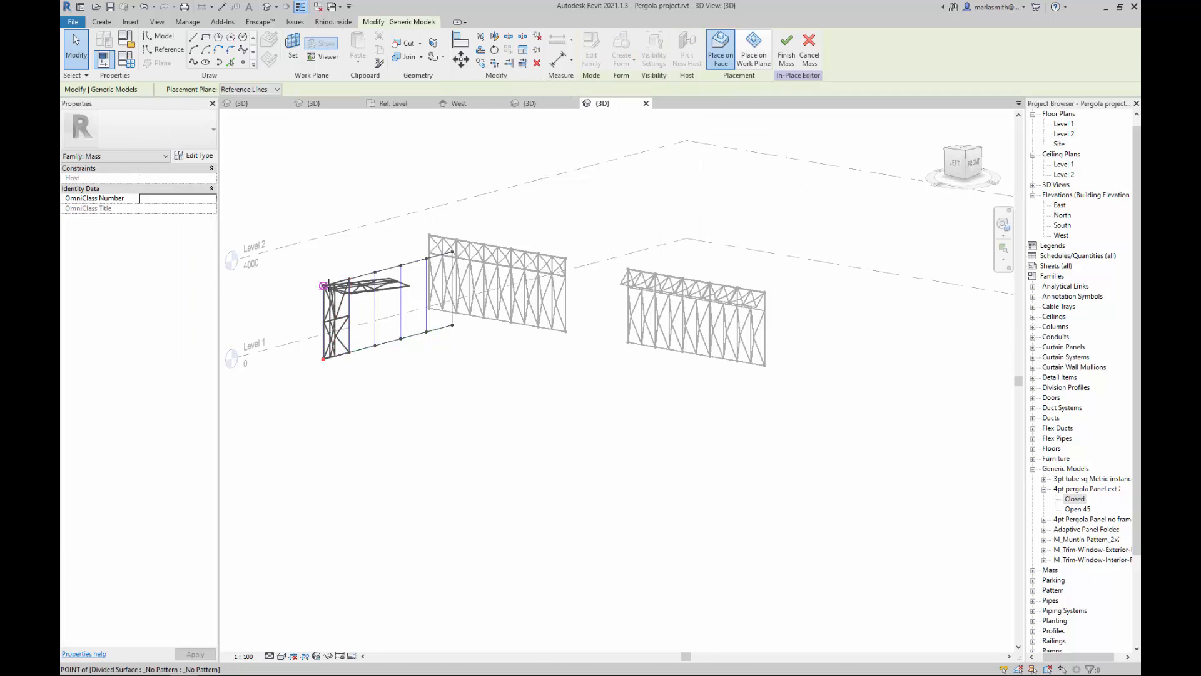
drag(323, 286, 349, 278)
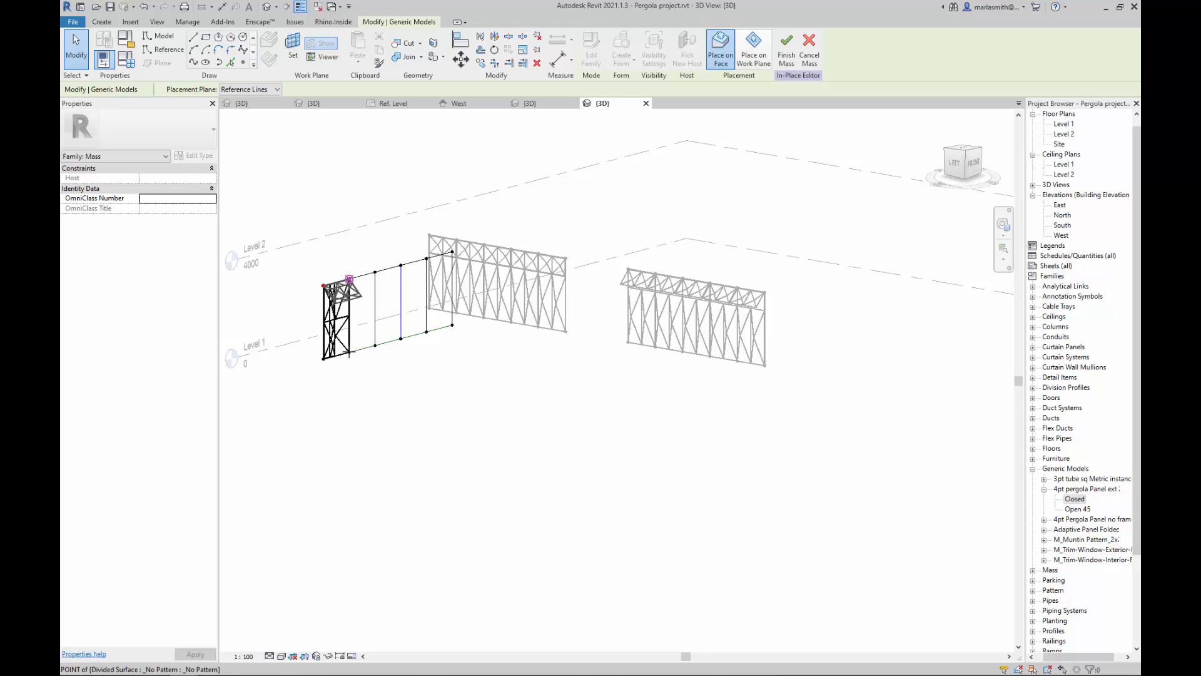
drag(349, 277, 350, 352)
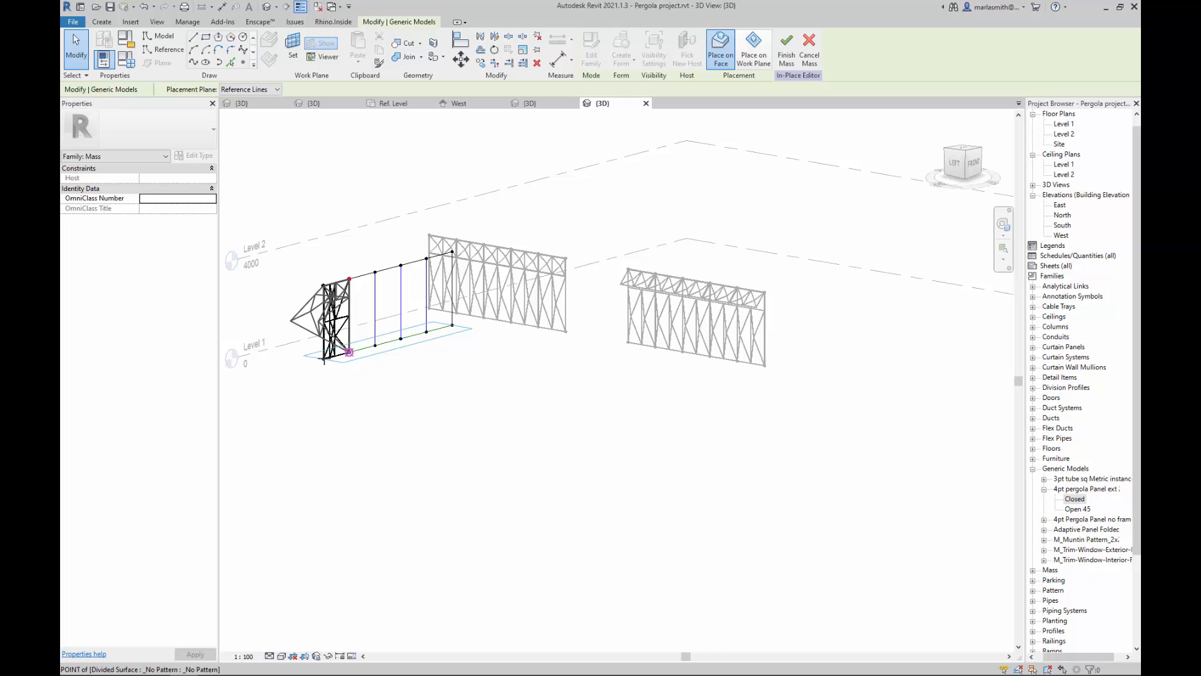
click(399, 415)
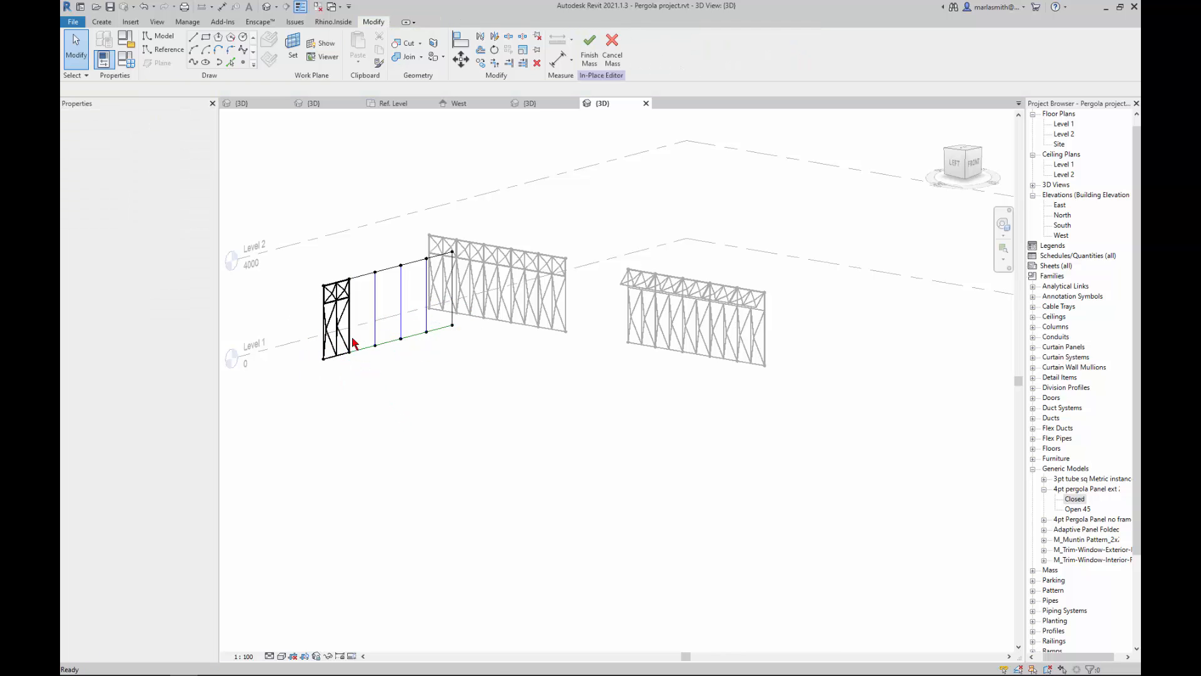
Turn the placed panel's Flip option on and back off to compare its two orientations.
scroll(353, 343, up, 5)
scroll(324, 232, up, 1)
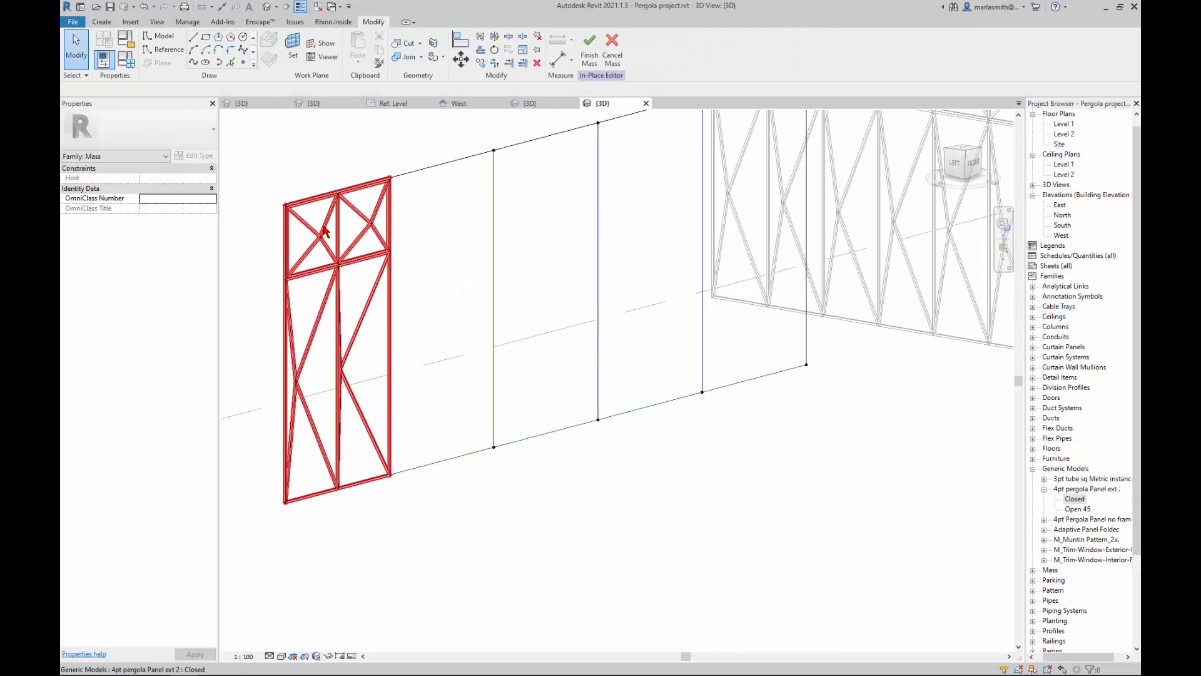
scroll(325, 232, up, 1)
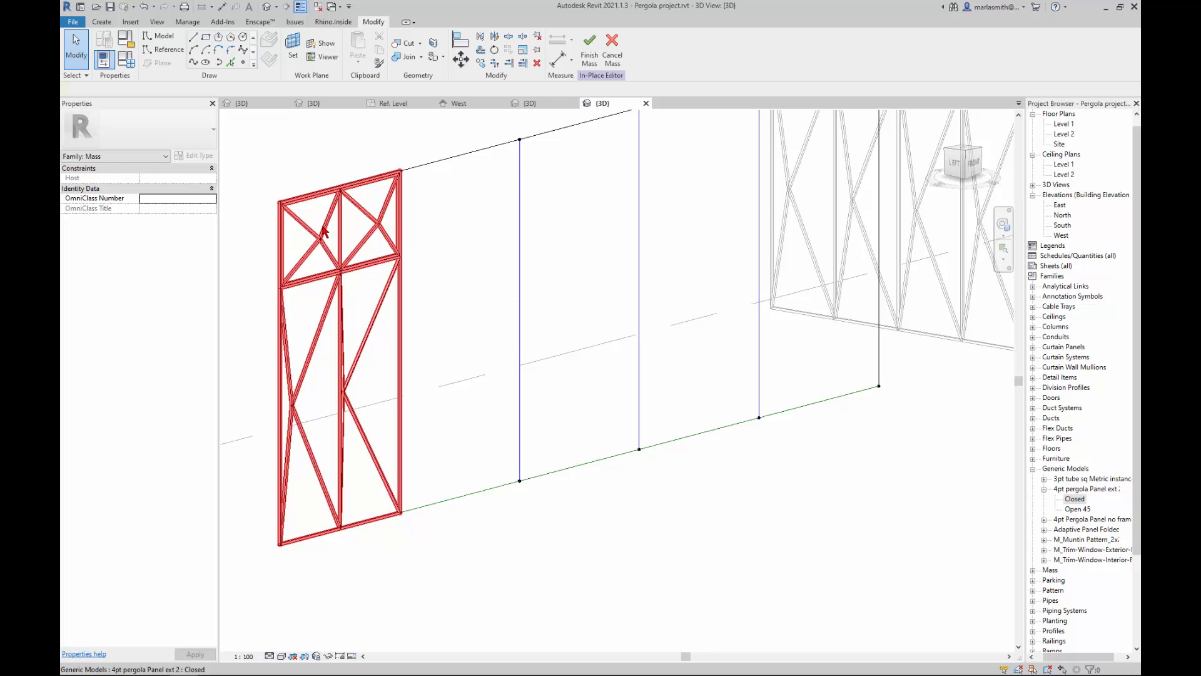
click(325, 231)
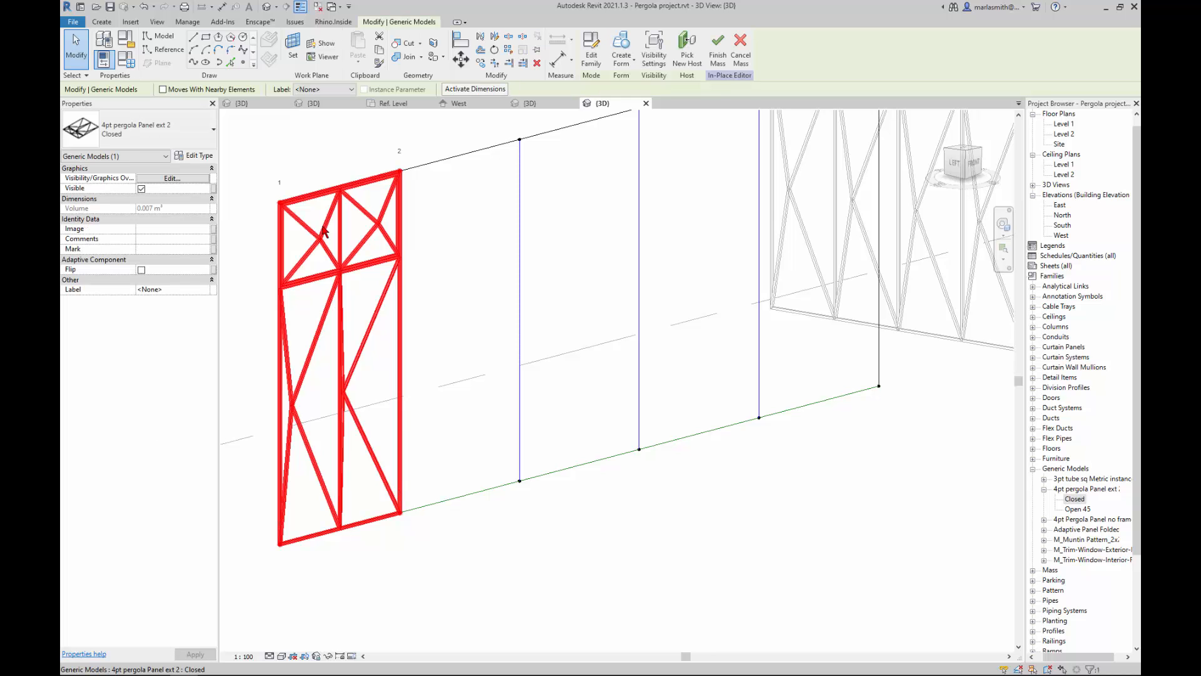
click(141, 270)
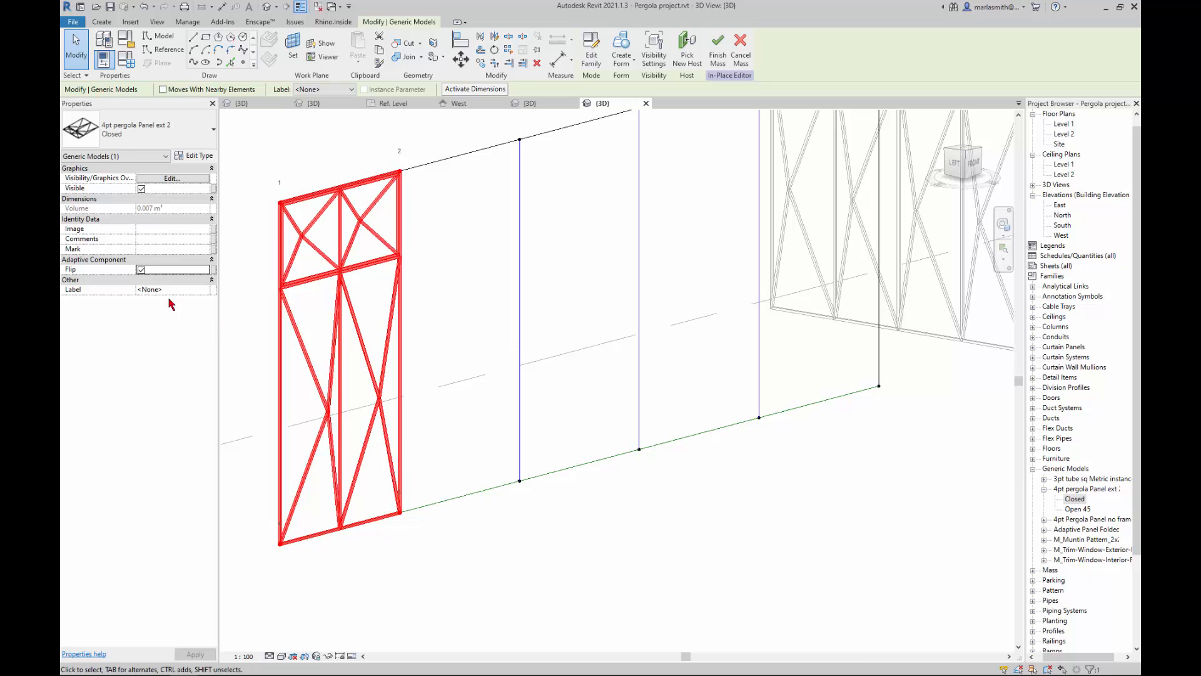
click(142, 270)
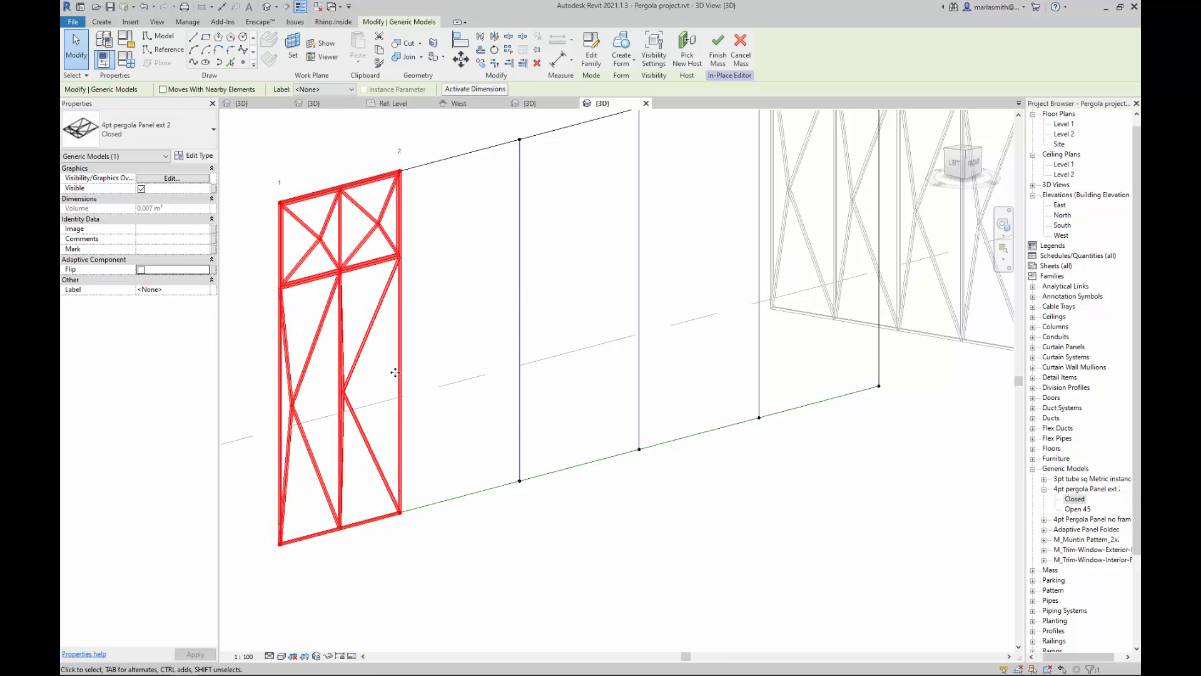
Repeat the selected pergola panel across all bays of the divided surface and examine the repeated panels up close.
scroll(352, 282, down, 2)
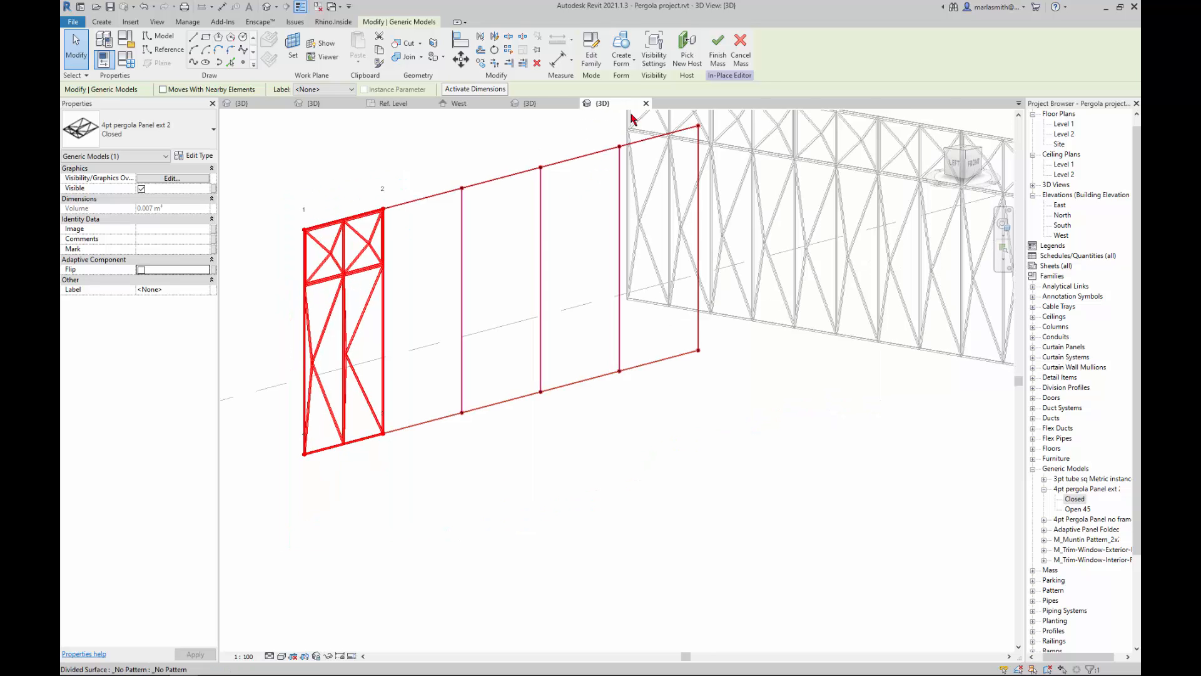
click(495, 62)
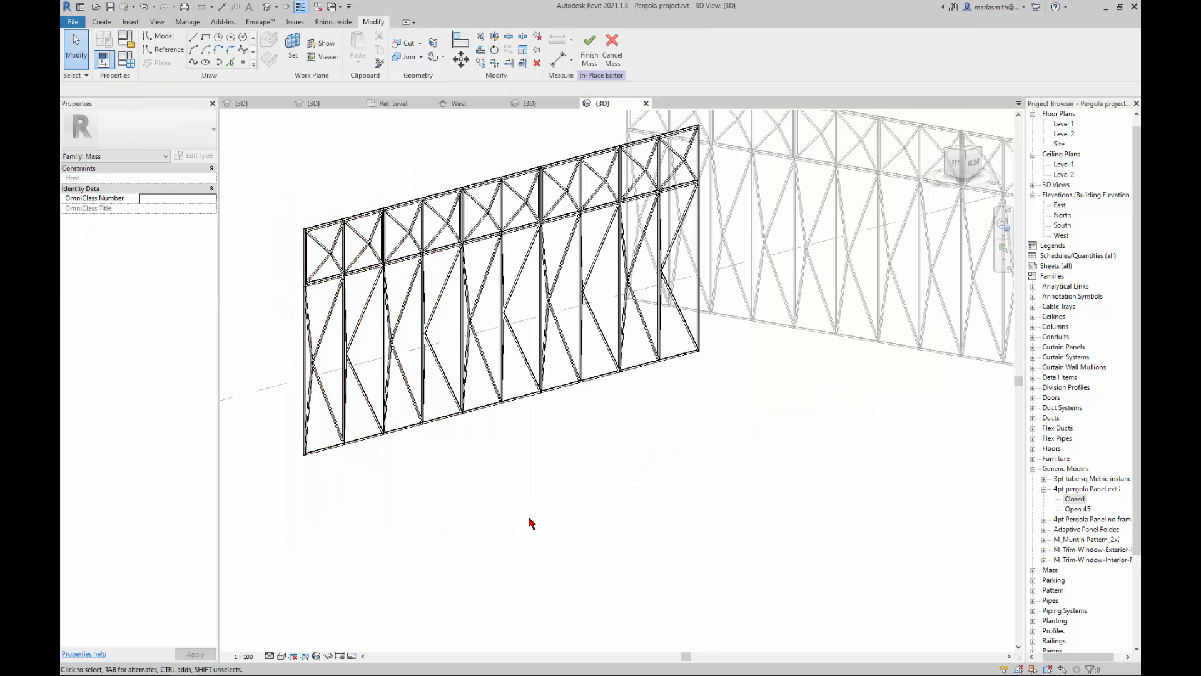
shift+middle_drag(558, 480, 504, 421)
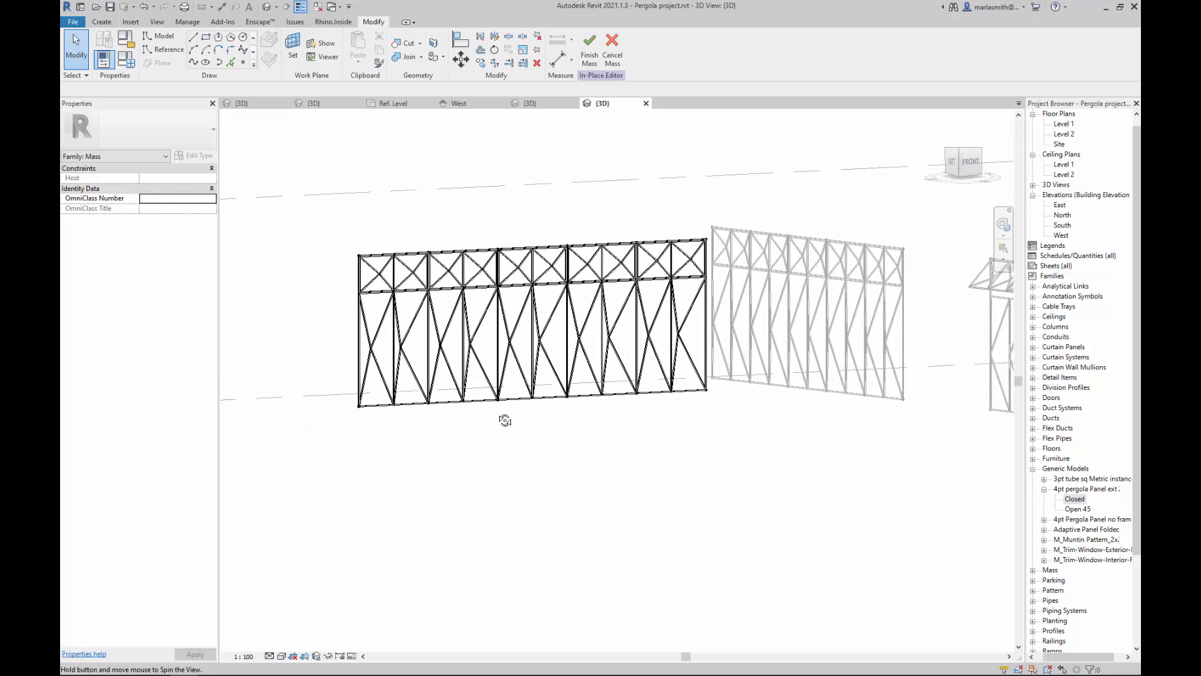
scroll(390, 290, up, 4)
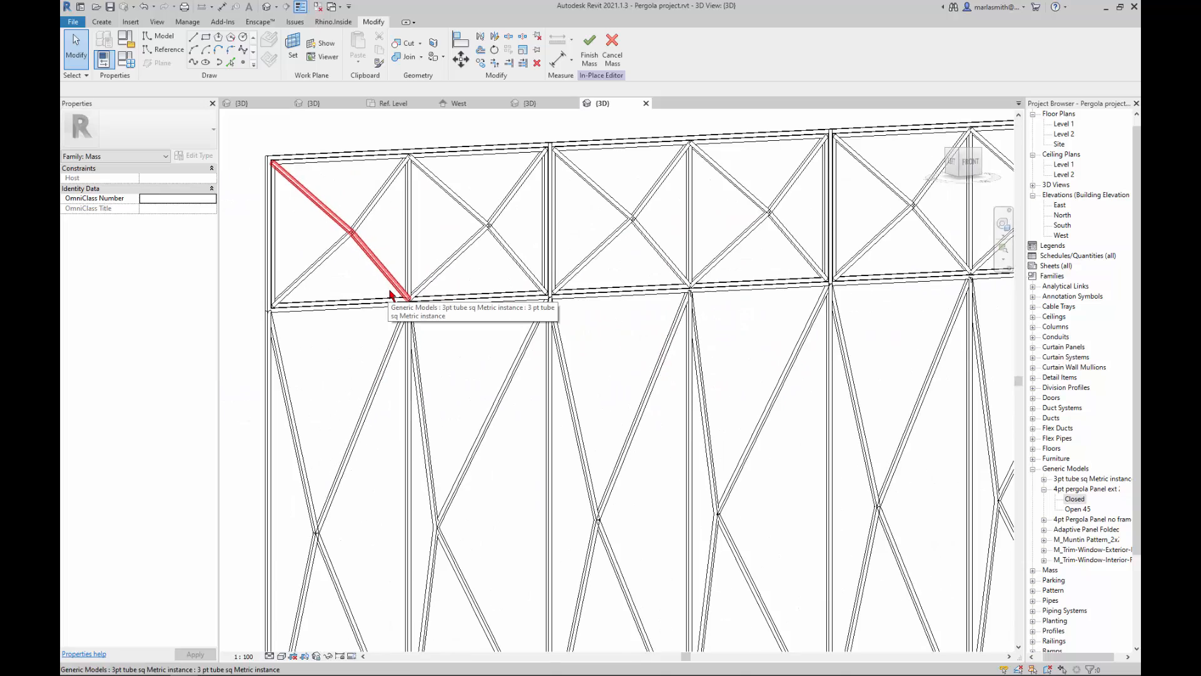
Select the underlying surface form beneath the repeated panels and set its positive offset to 4000.
scroll(389, 291, down, 2)
scroll(390, 291, down, 1)
key(Tab)
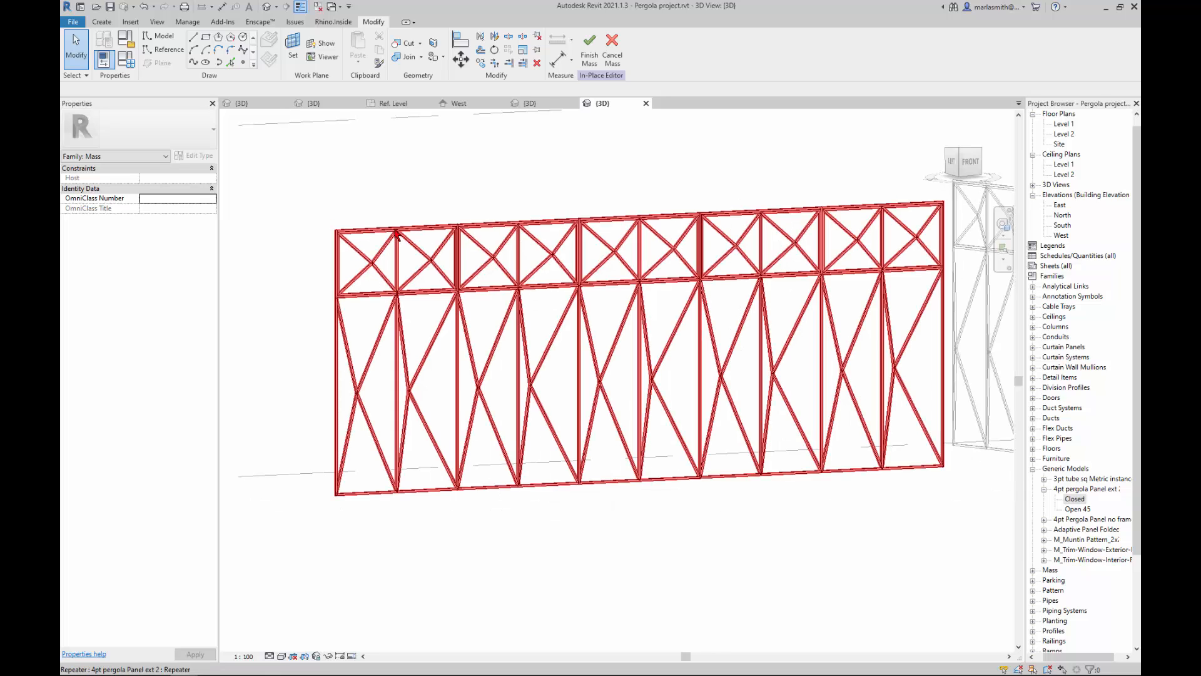
key(Tab)
key(Tab)
key(Tab)
key(Tab)
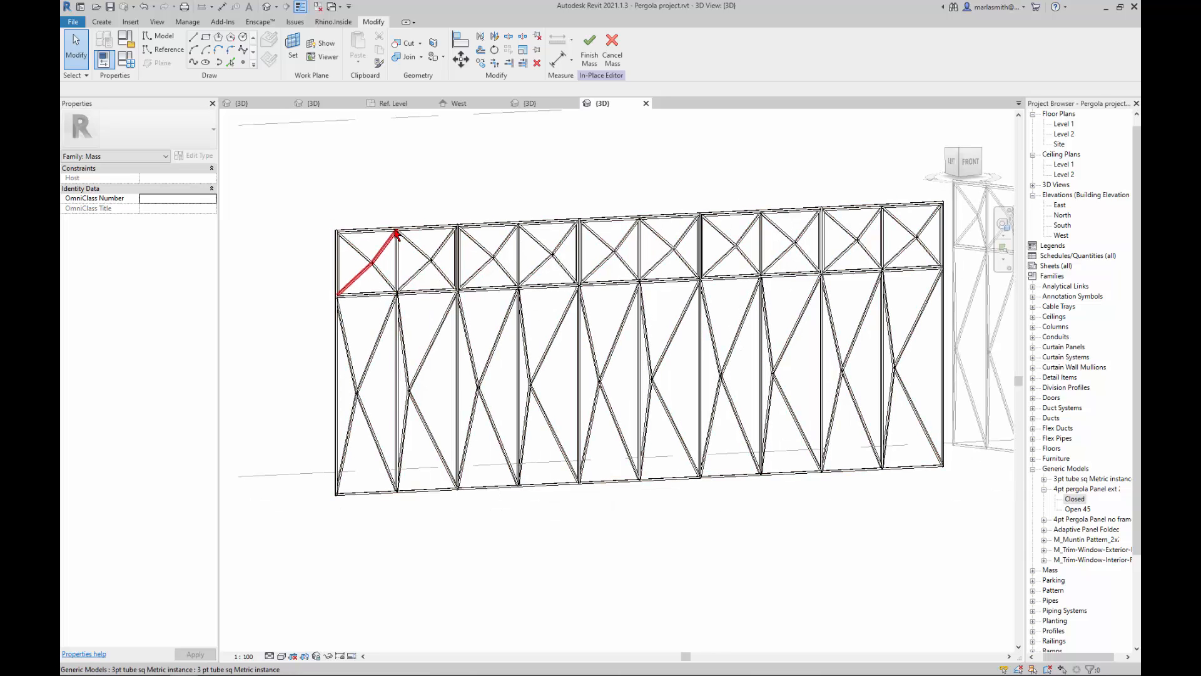
click(396, 234)
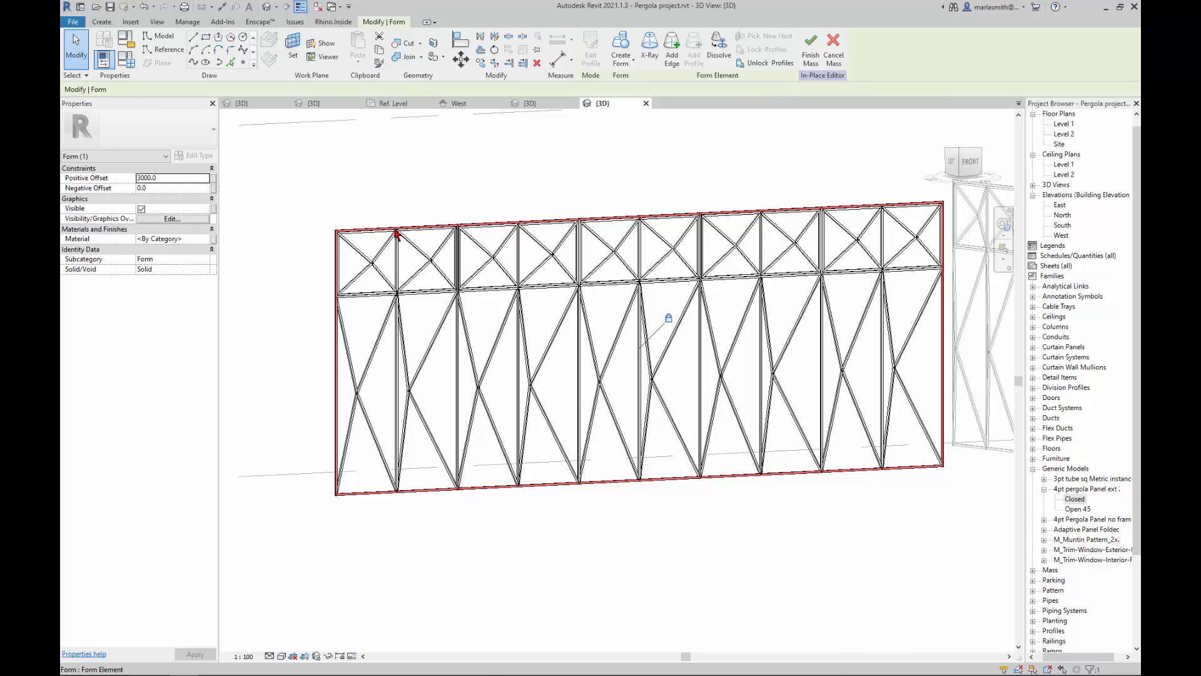
click(181, 181)
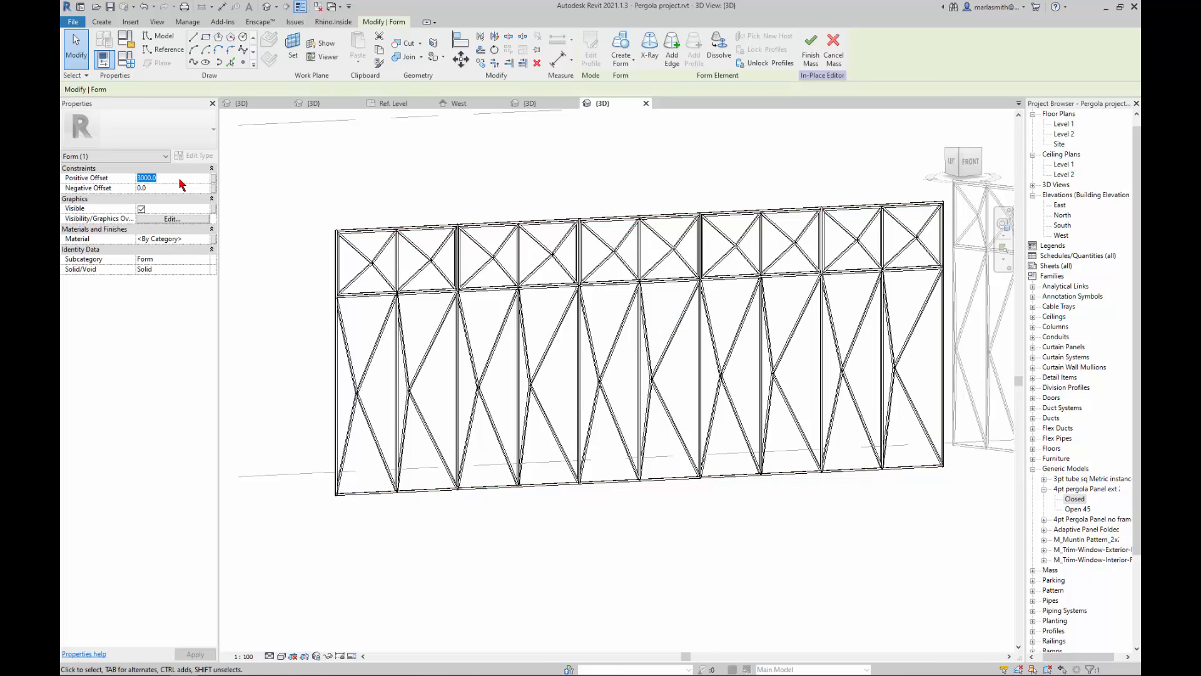
text(4)
key(Return)
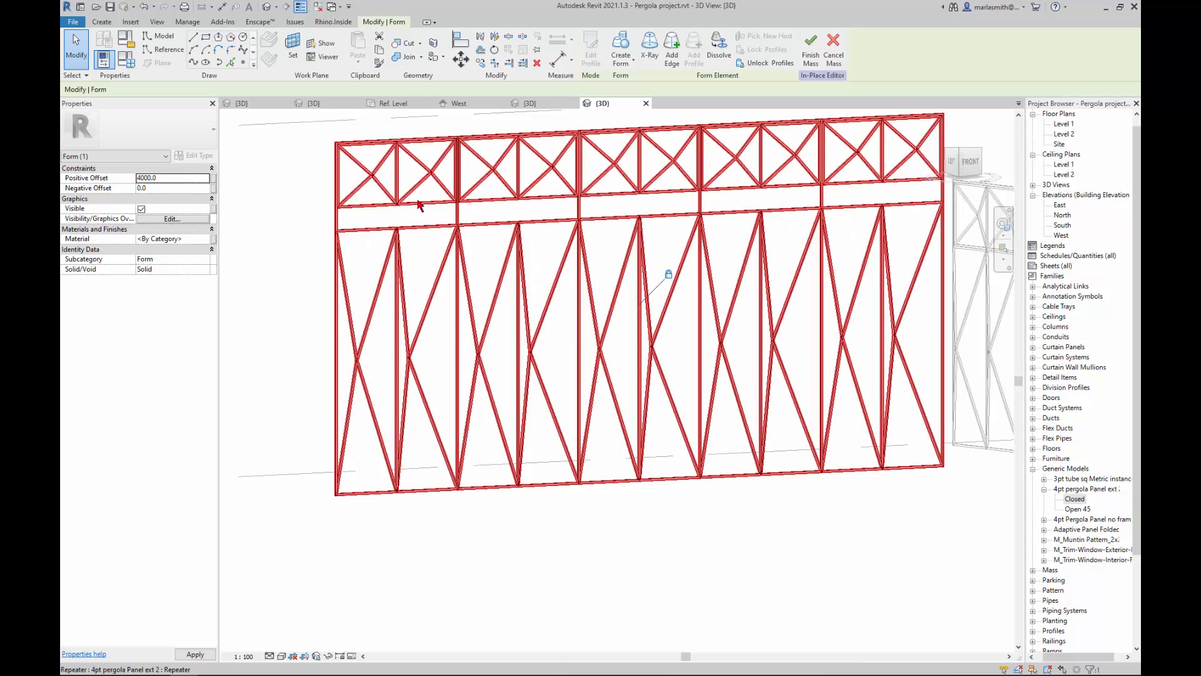
click(297, 207)
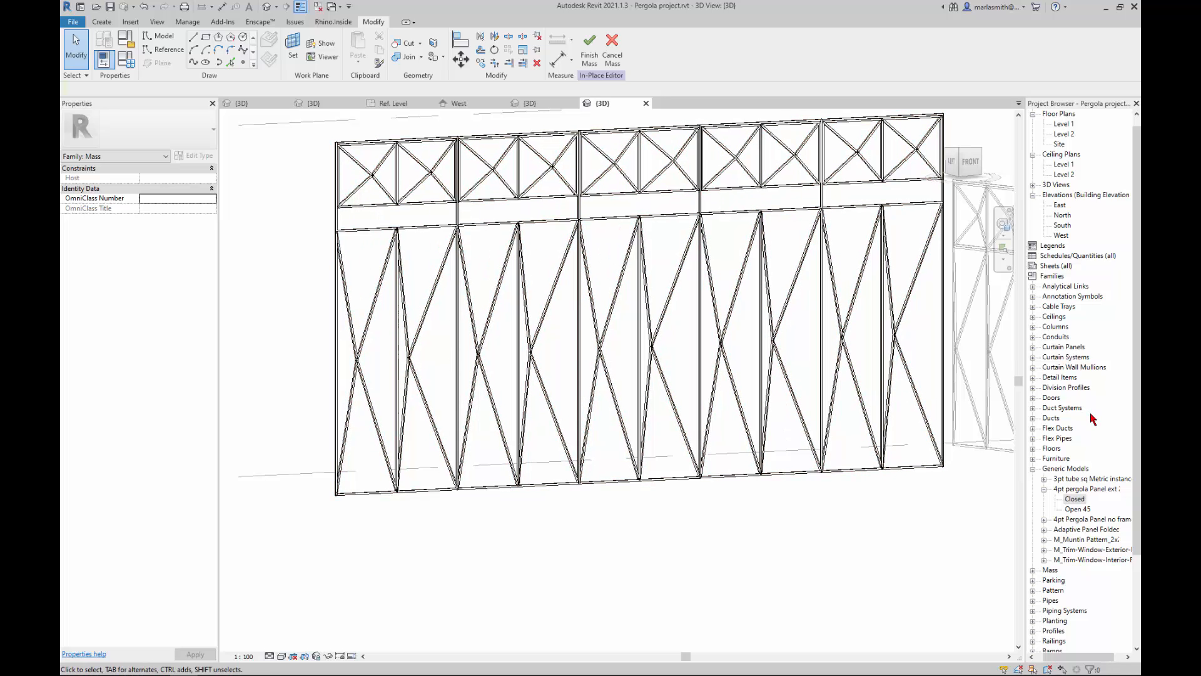
In the South elevation, measure the vertical distance from the lower panels' upper rail to the upper frame corner at the first bay.
double_click(1065, 227)
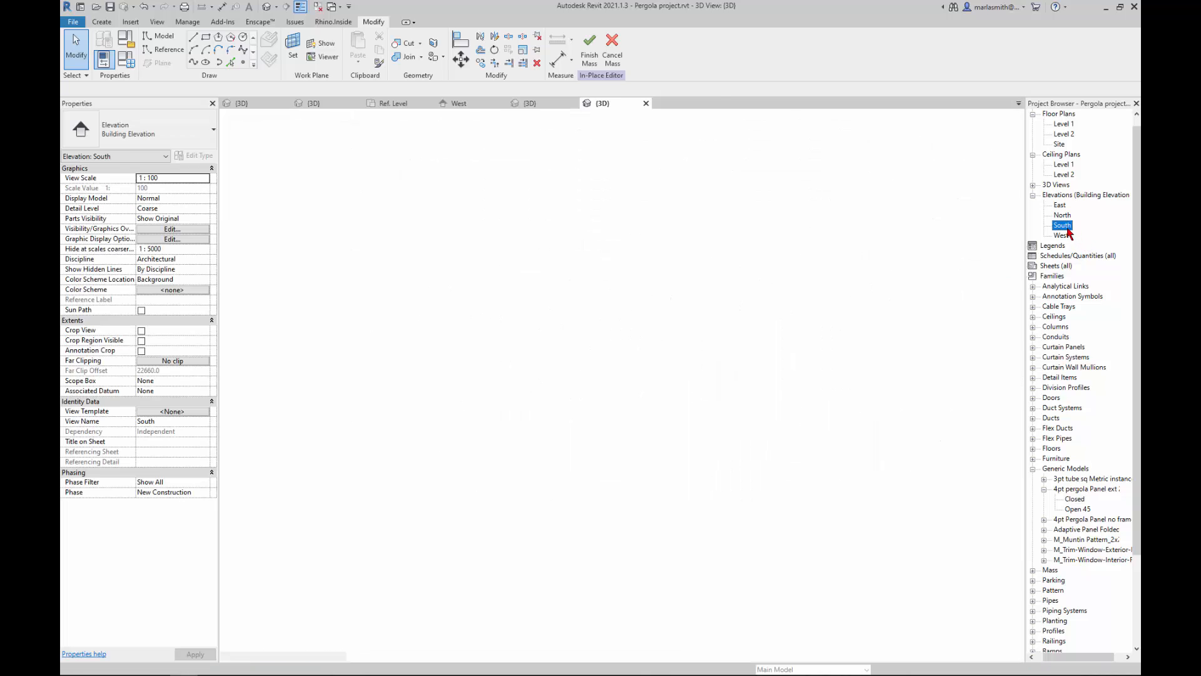
scroll(311, 368, up, 3)
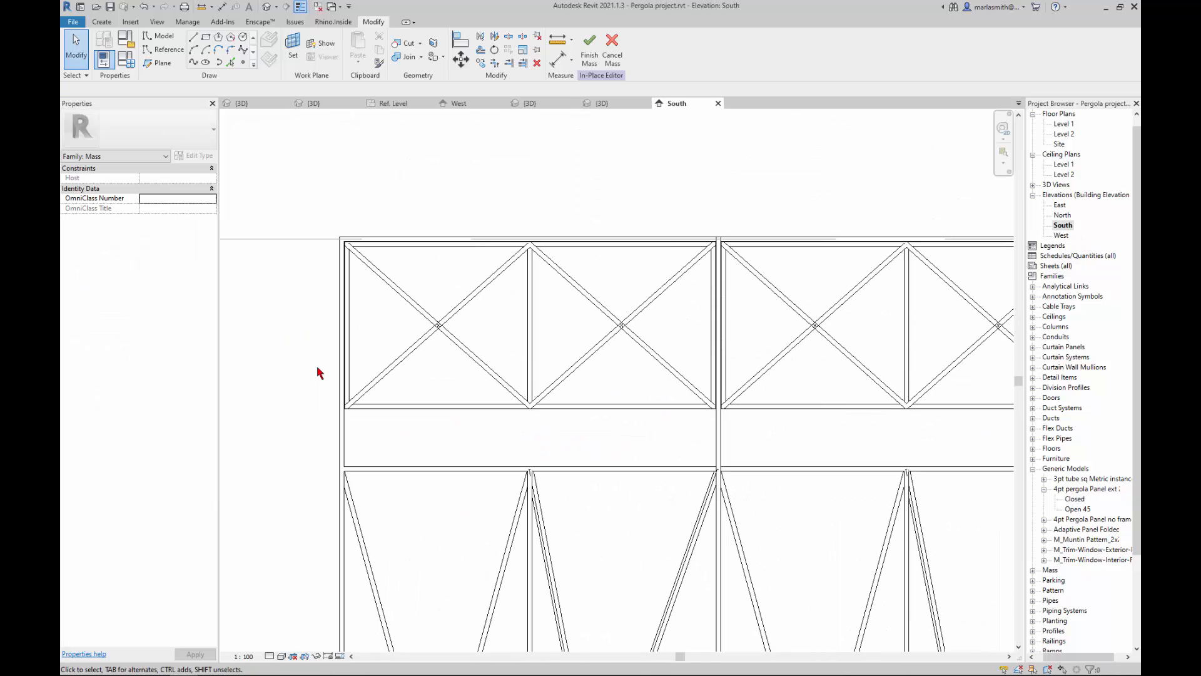
click(208, 9)
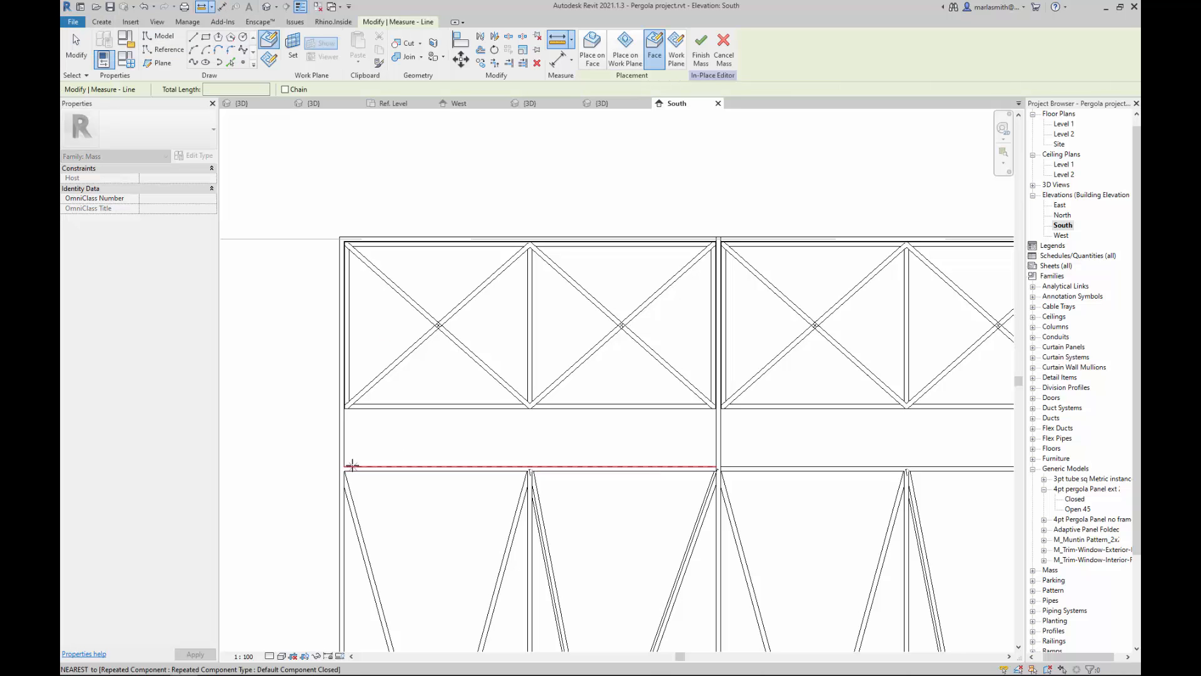
click(345, 466)
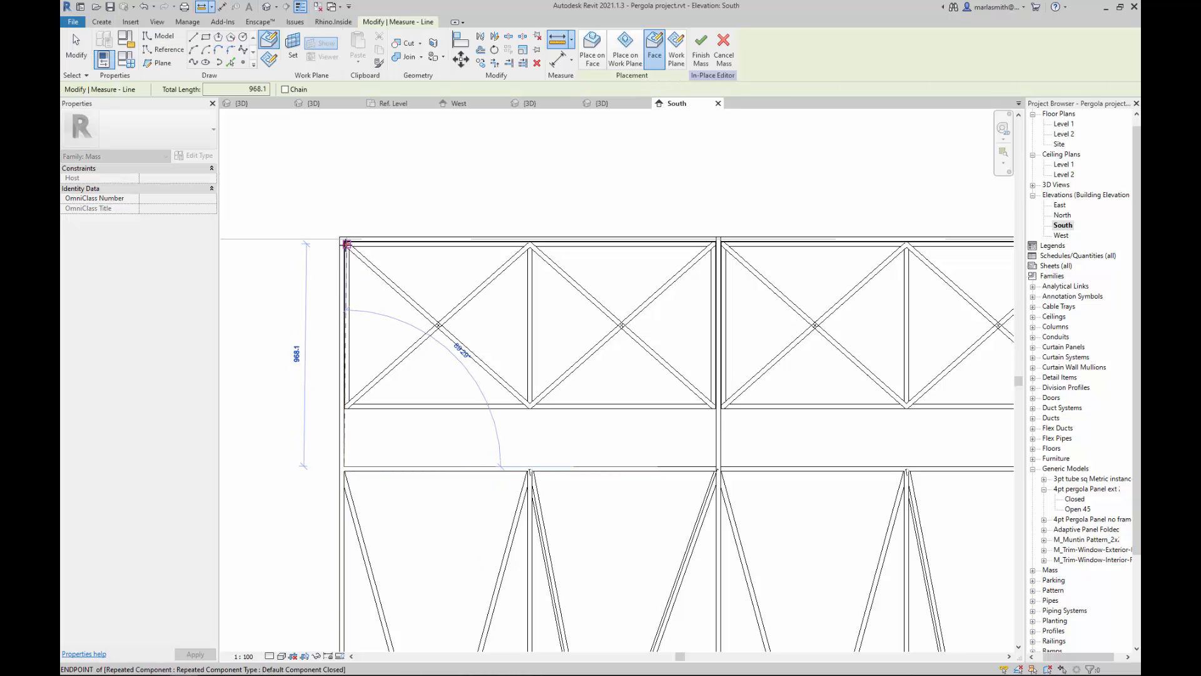
scroll(346, 244, up, 4)
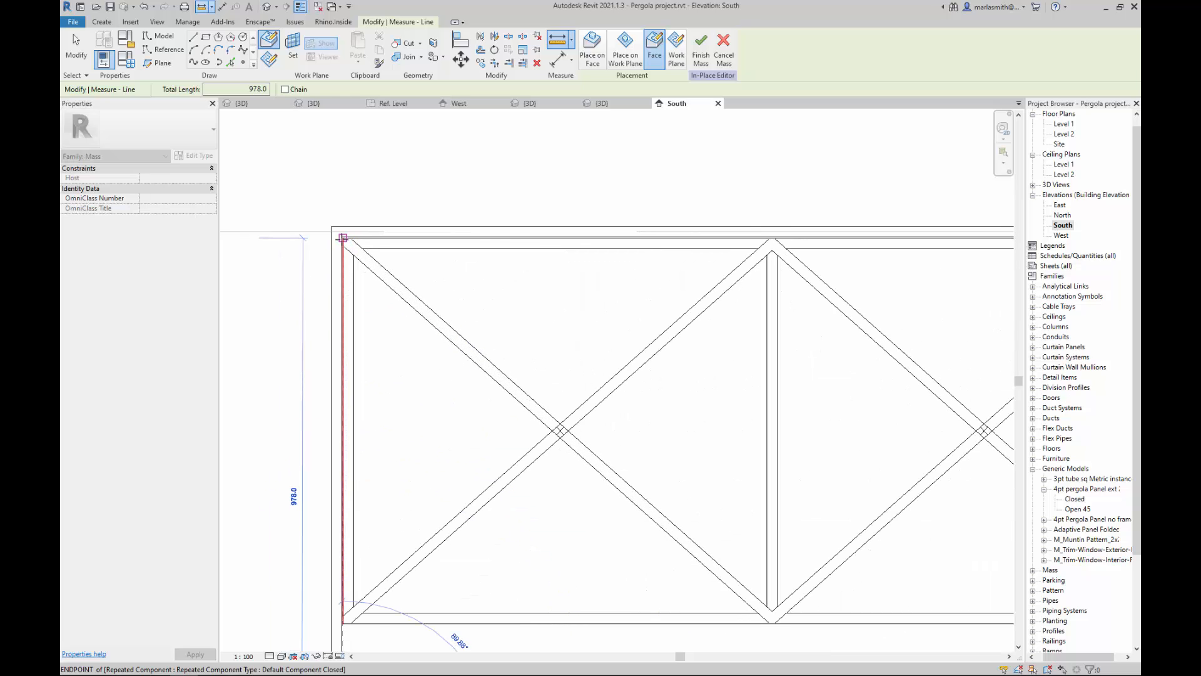
scroll(342, 236, down, 4)
key(Escape)
key(Escape)
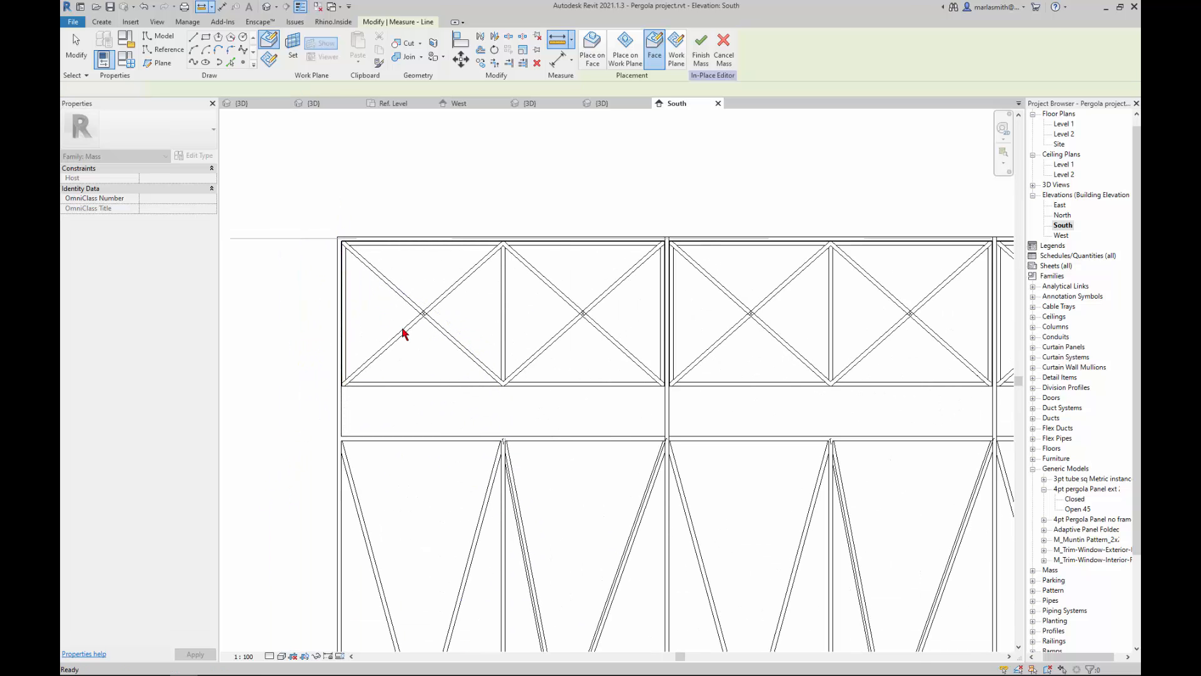
Select the panel repeater and apply a top panel height of 980 in its Closed type properties.
click(339, 431)
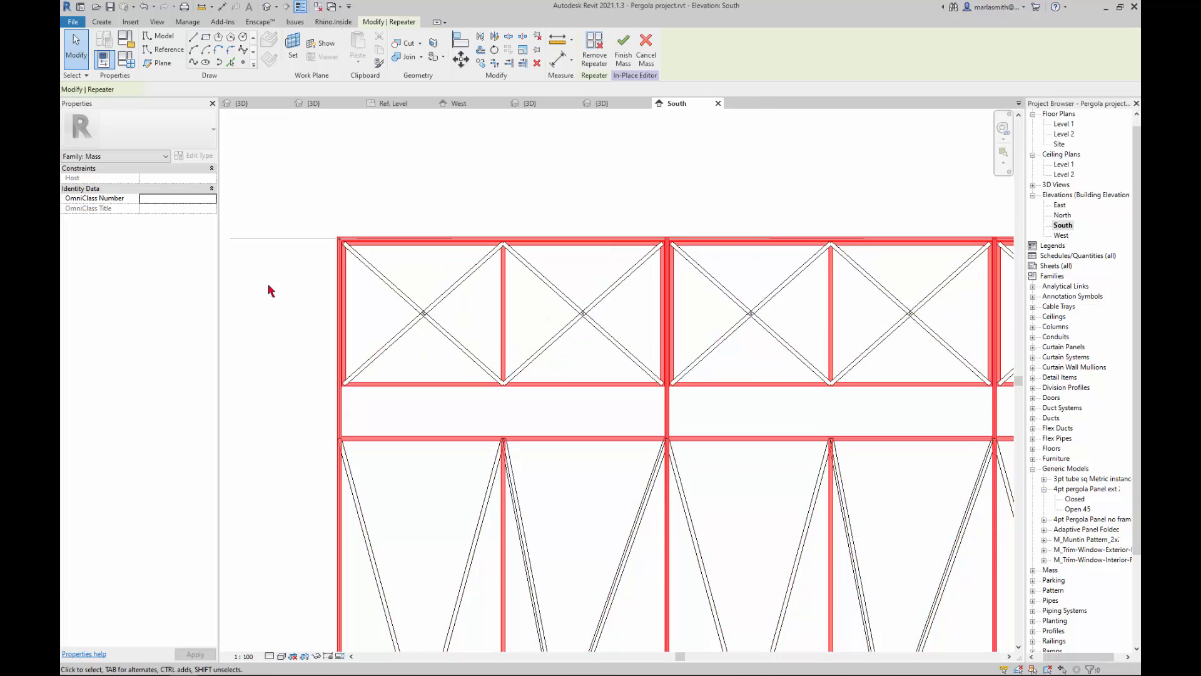
click(194, 155)
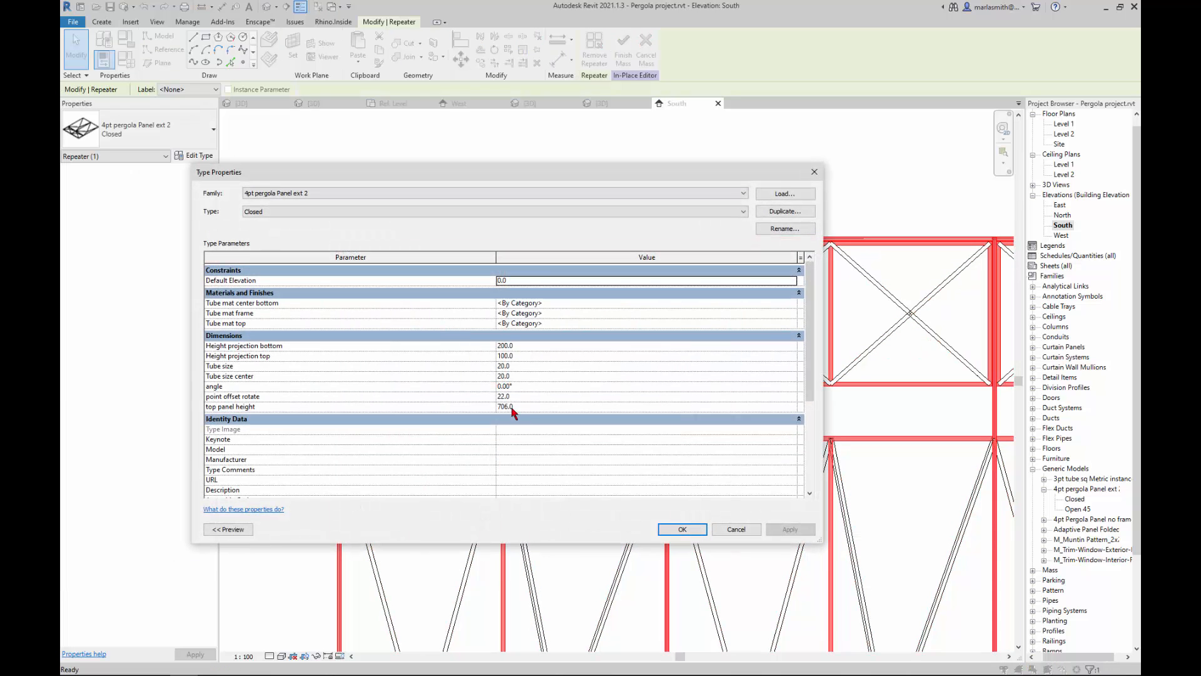
click(525, 411)
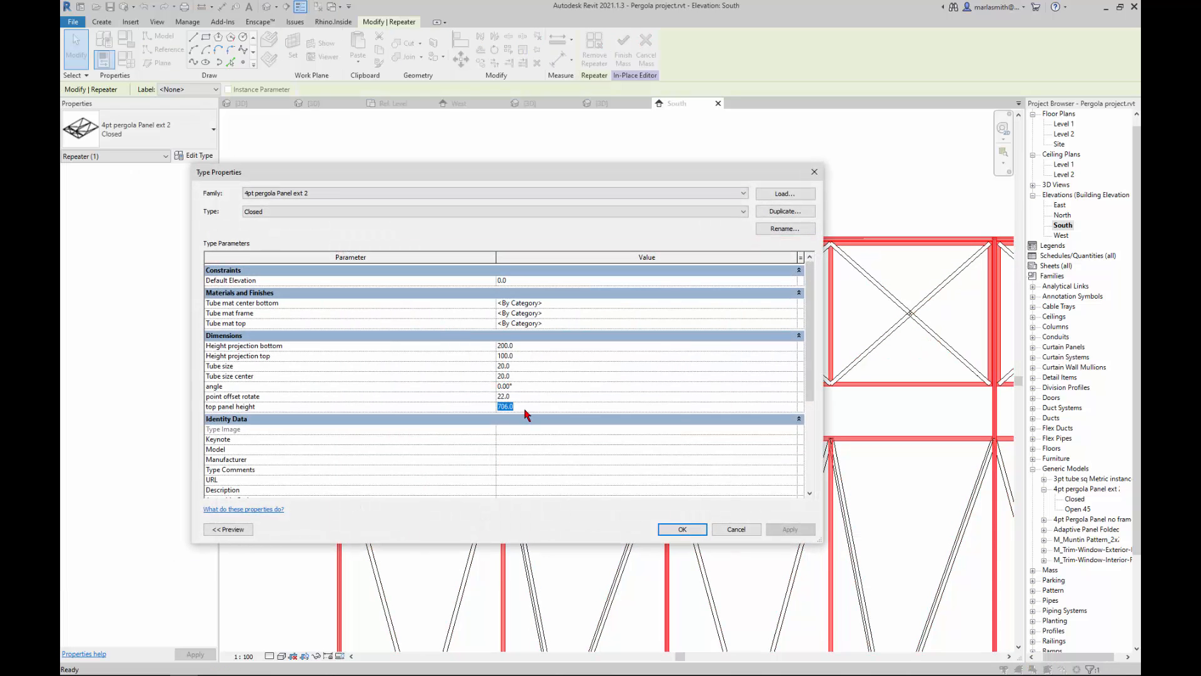
text(980)
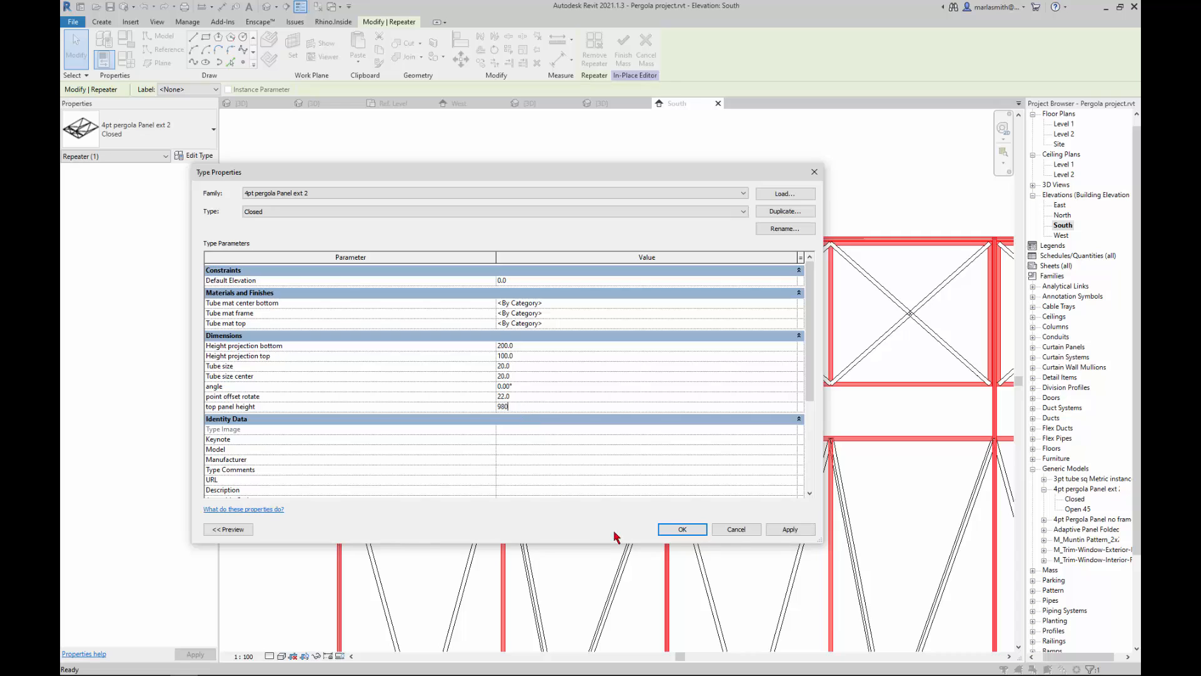
click(791, 533)
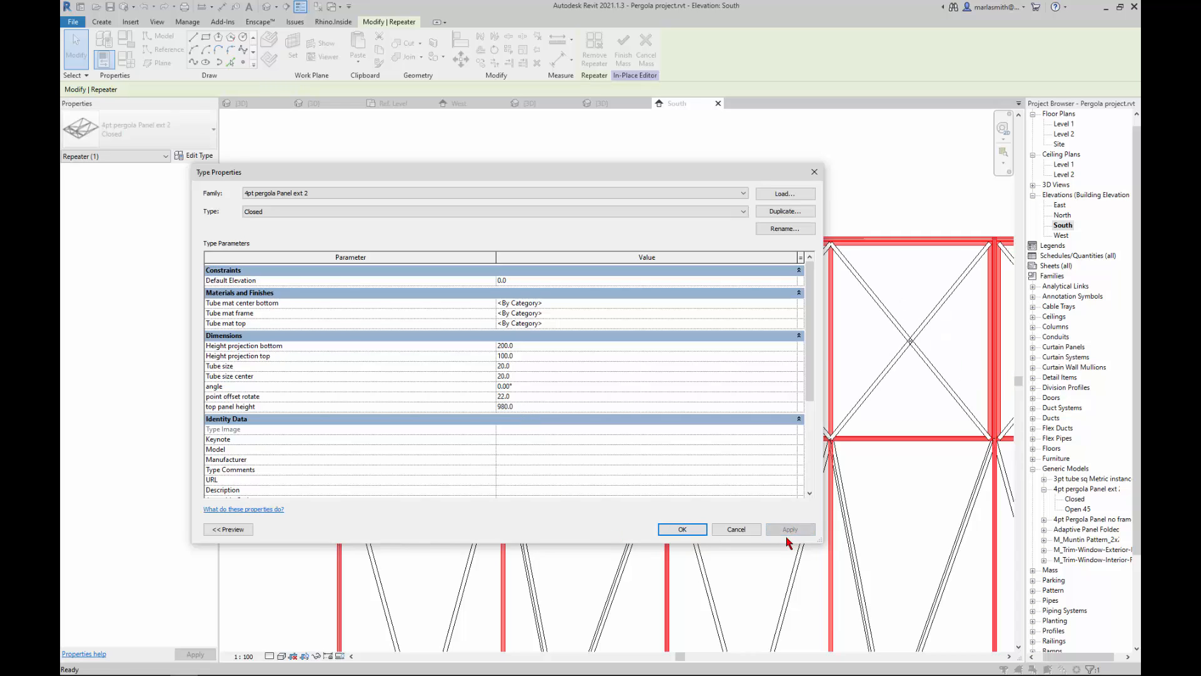
Set the Closed type's top panel height to 955 and inspect the joint between upper and lower frames at the first bay.
click(542, 410)
text(25)
drag(518, 404, 484, 408)
click(787, 529)
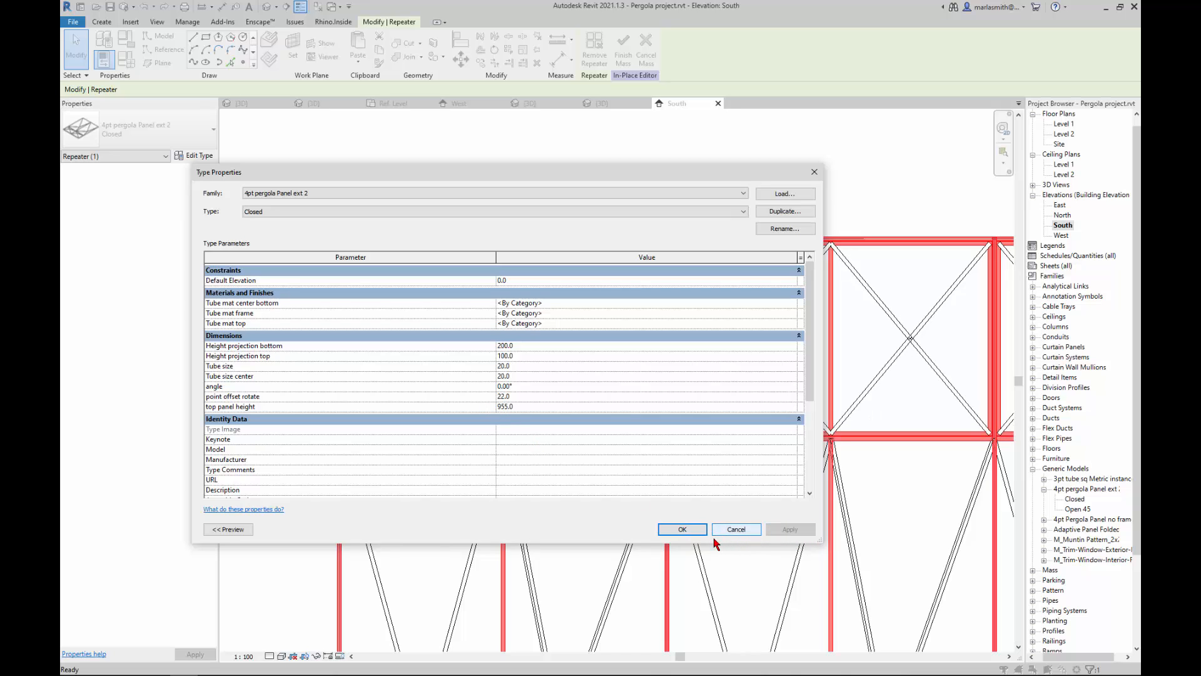
click(685, 529)
scroll(333, 422, up, 6)
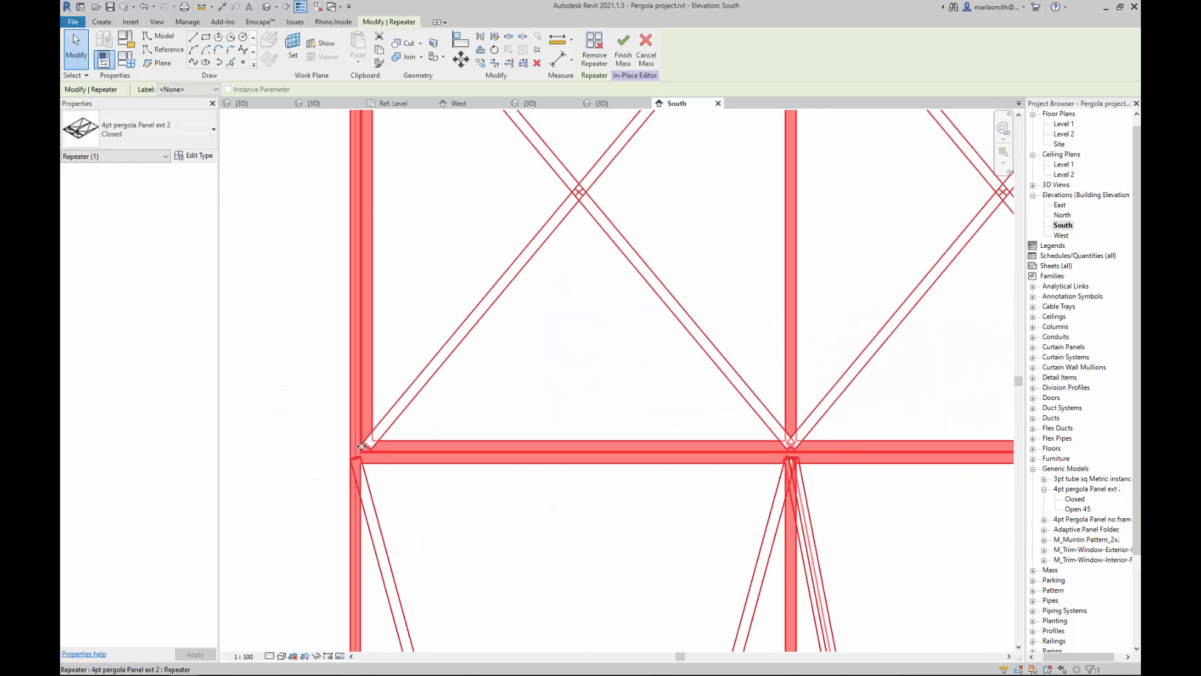
scroll(369, 423, down, 6)
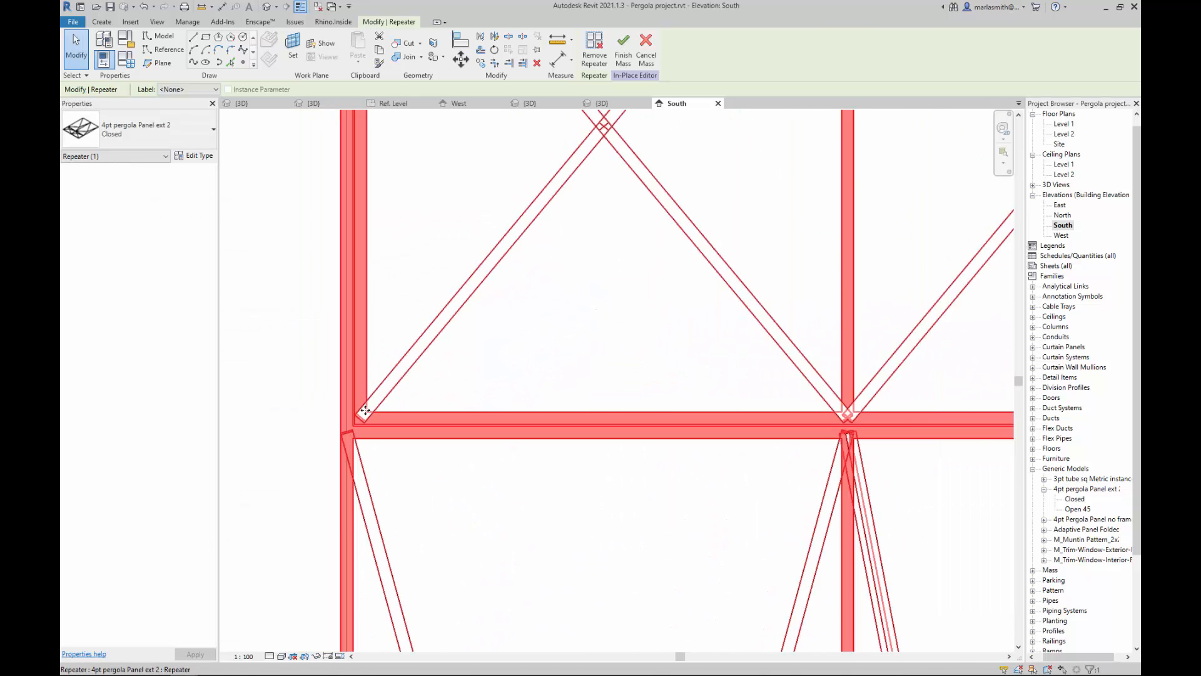
click(289, 349)
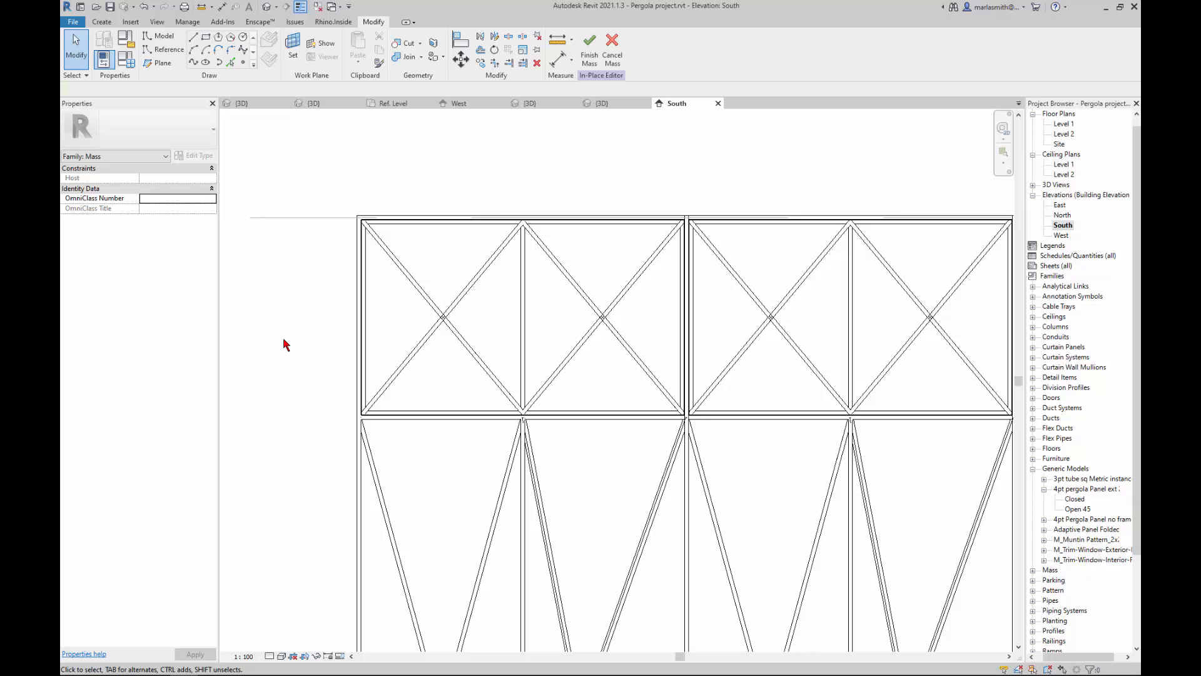
Finish the in-place mass, dismiss the mesh geometry warning, and view the pergola masses in 3D.
click(591, 45)
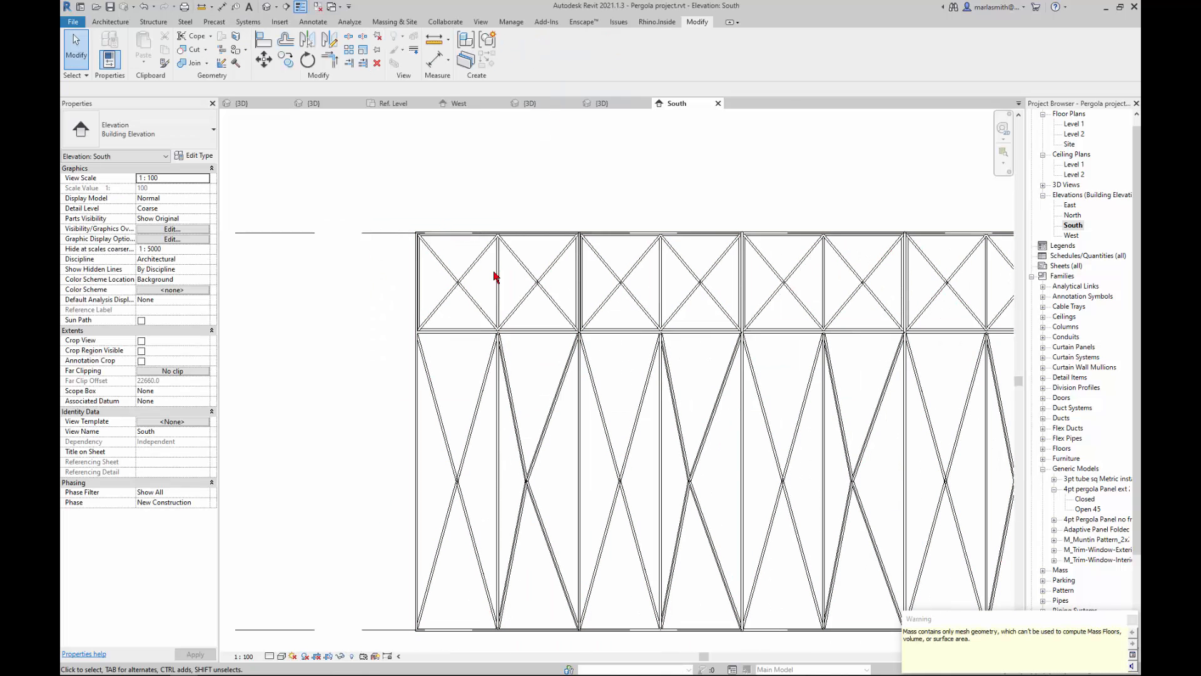
click(1133, 620)
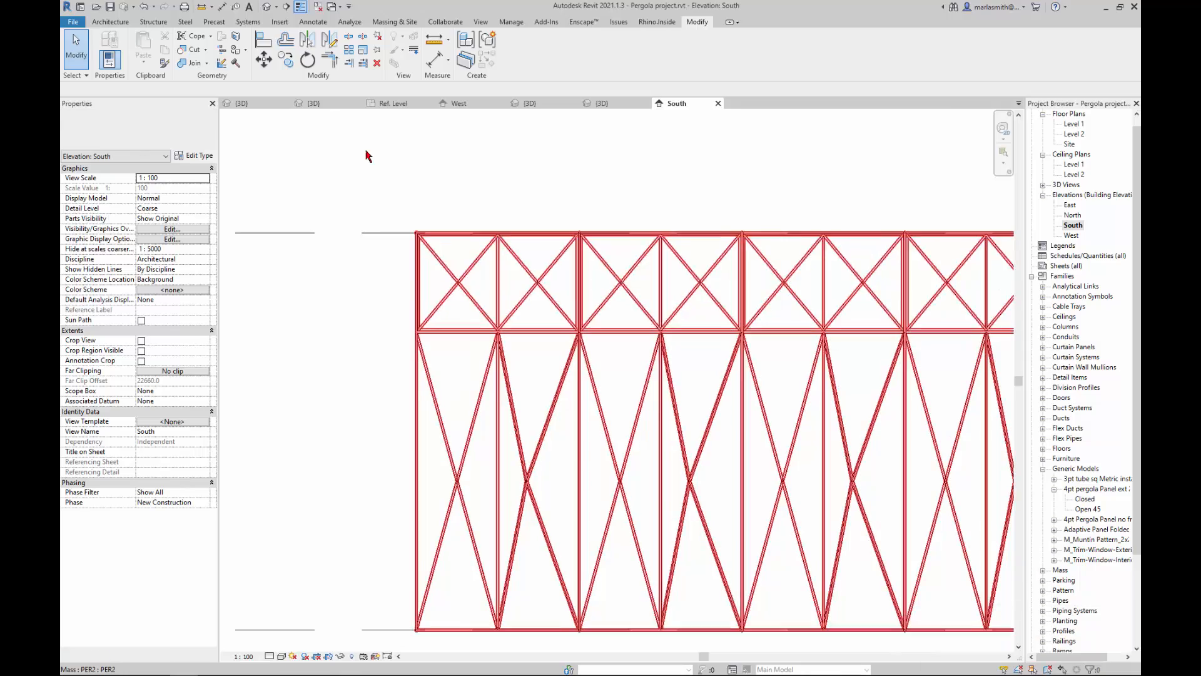
click(276, 12)
mouse_move(351, 196)
shift+middle_down()
mouse_move(595, 358)
mouse_move(306, 300)
mouse_move(306, 311)
shift+middle_up()
shift+middle_drag(711, 241, 608, 288)
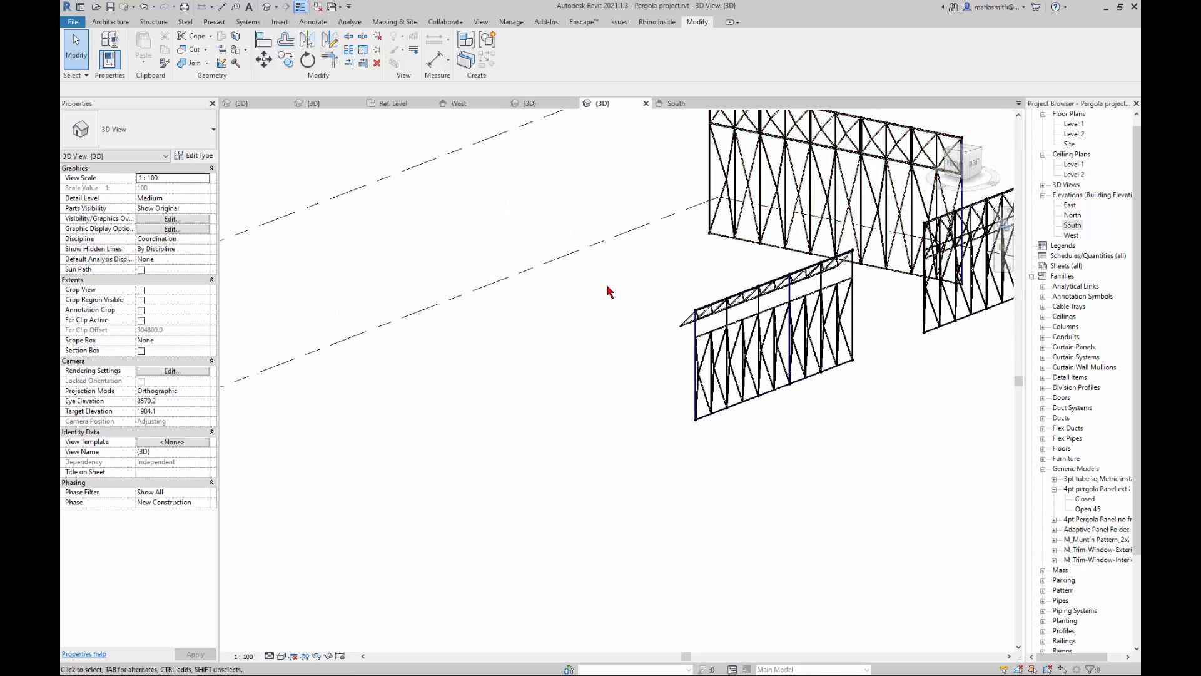
scroll(608, 288, down, 3)
scroll(736, 188, up, 4)
Reopen the new pergola mass for in-place editing and review the repeater's type parameters, including the point offsets, without changing them.
click(643, 209)
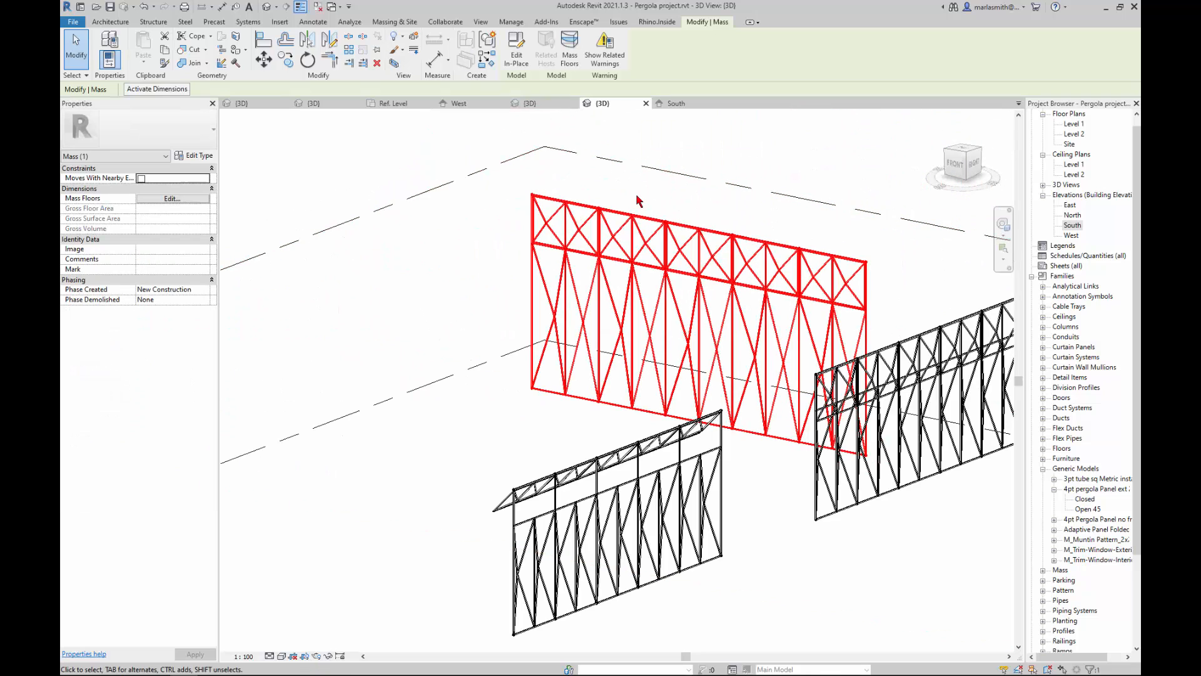
click(516, 53)
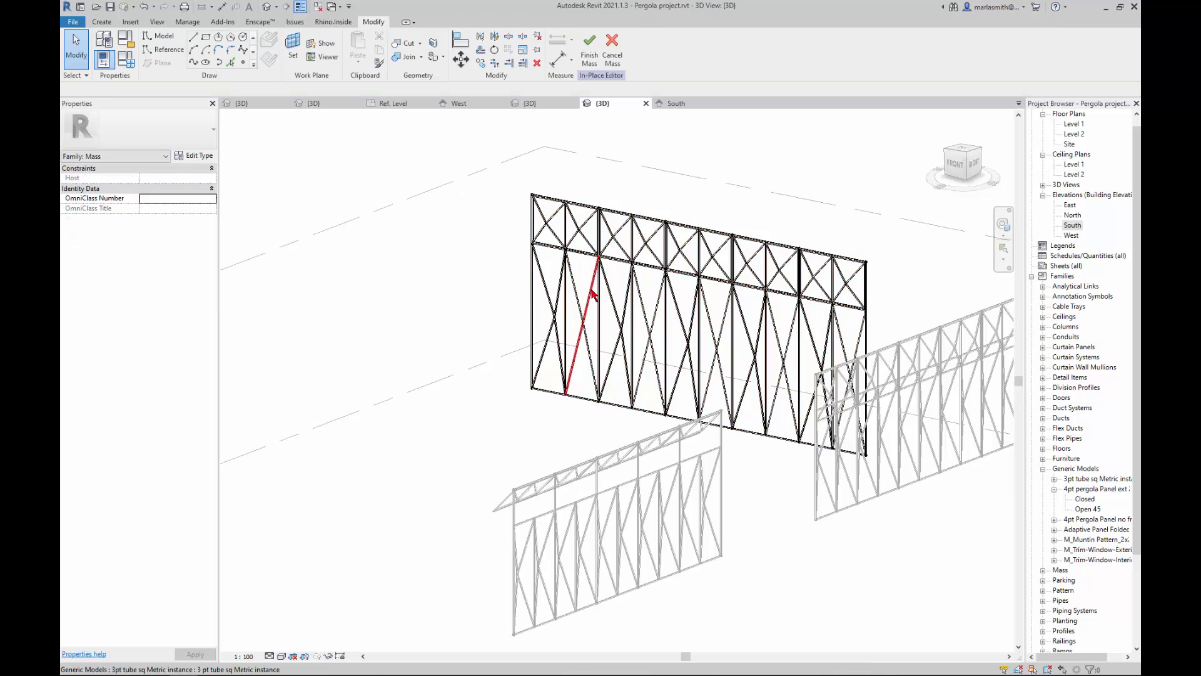
scroll(558, 216, up, 3)
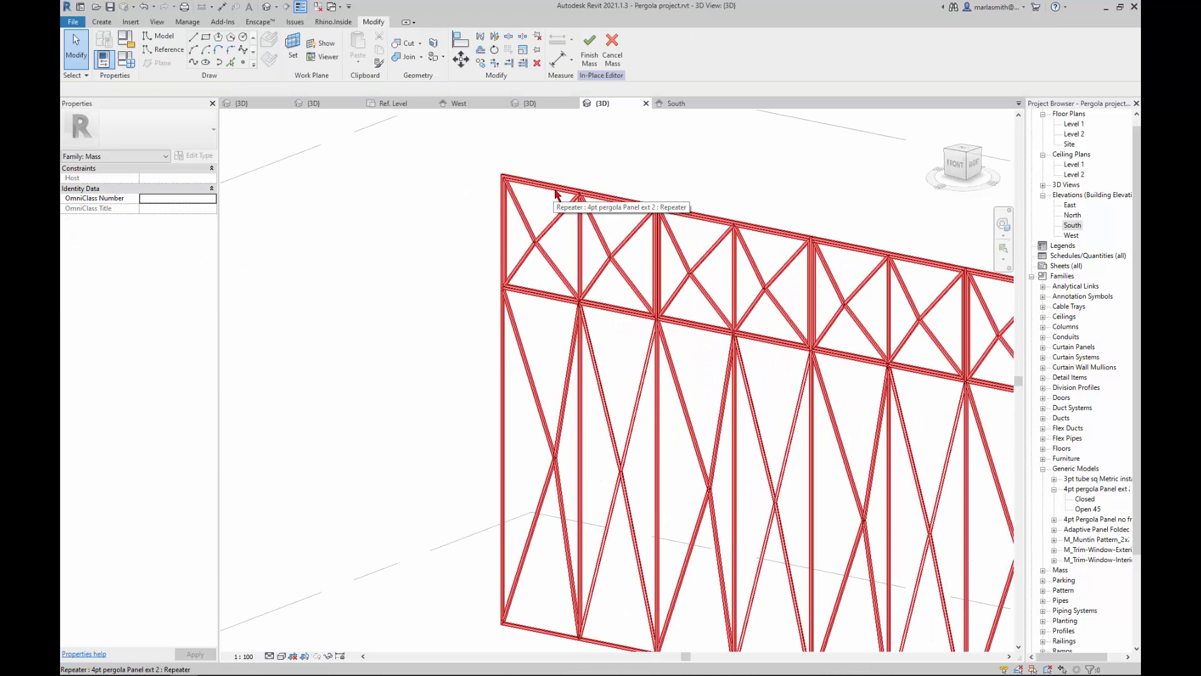
click(556, 195)
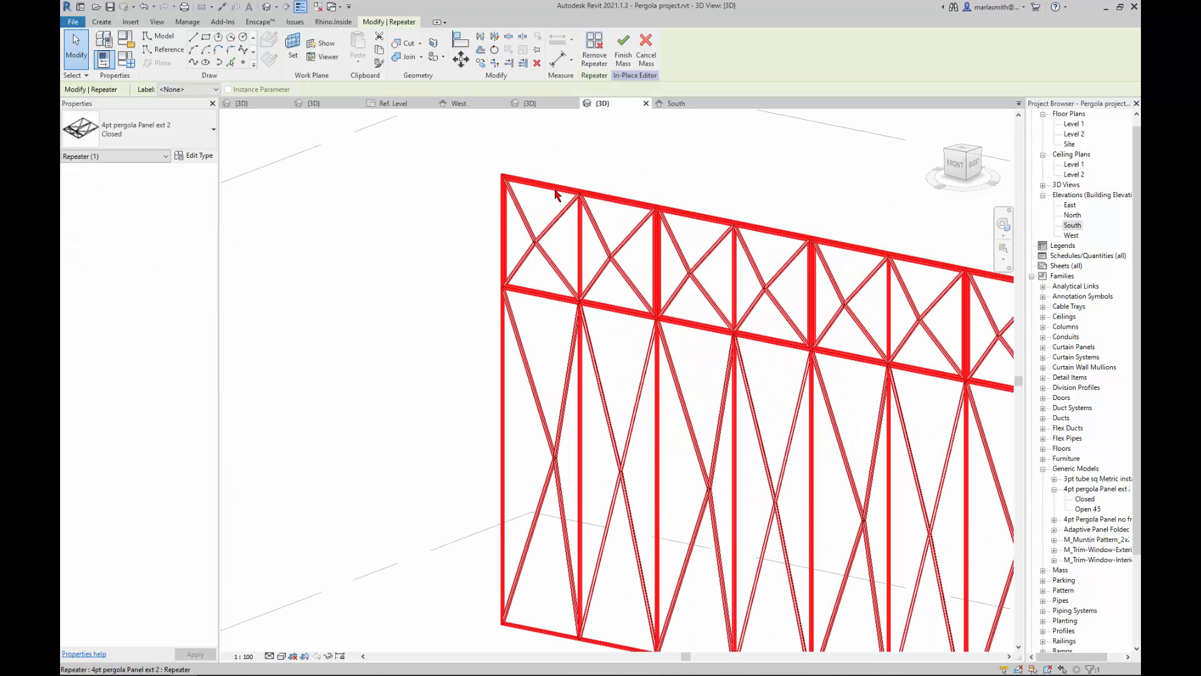
click(203, 159)
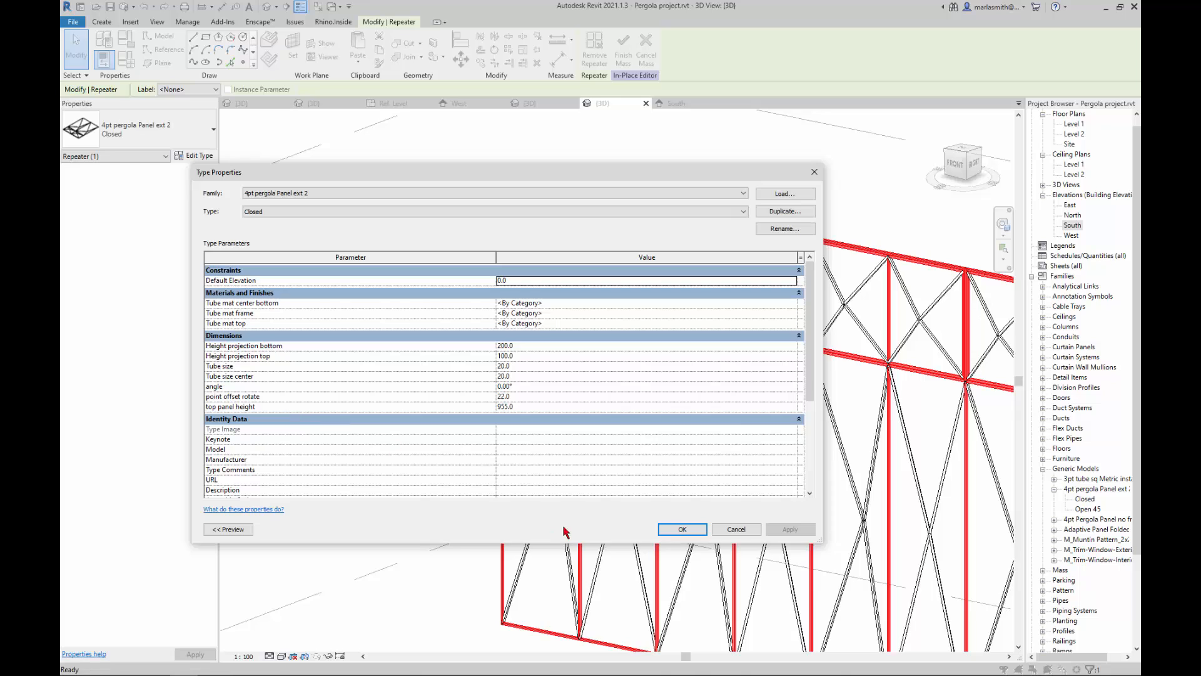
drag(812, 367, 812, 454)
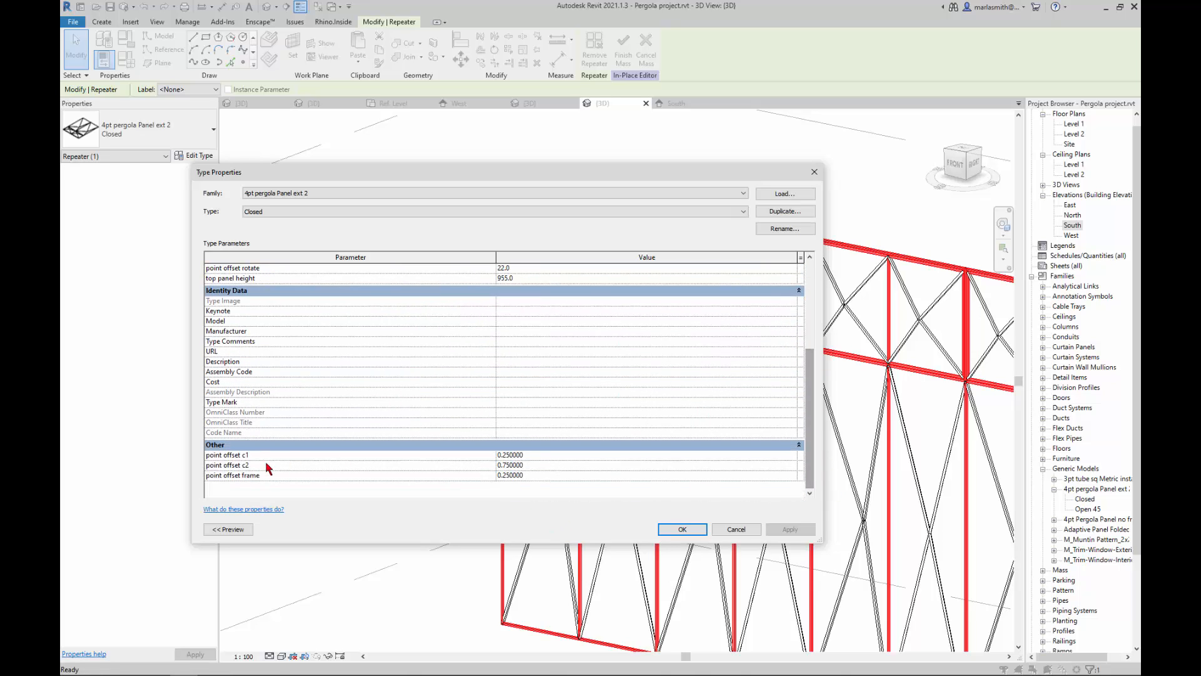
click(680, 531)
click(356, 324)
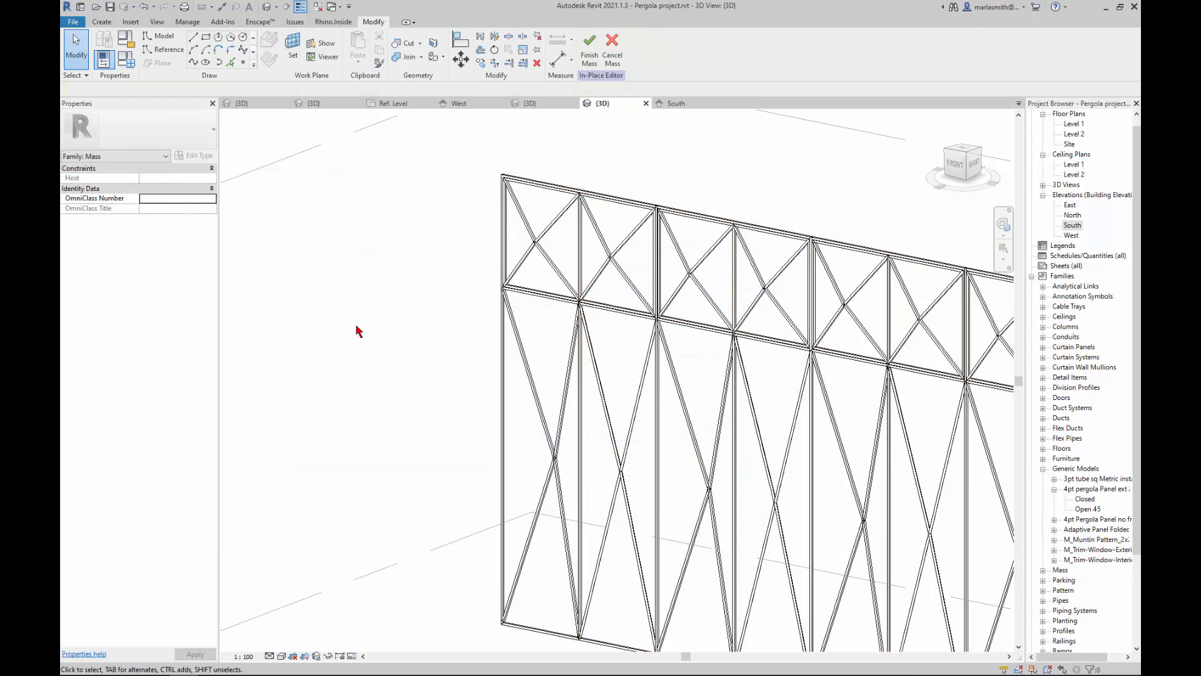
Examine the joints between the upper and lower panel frames in the South elevation.
scroll(355, 324, down, 2)
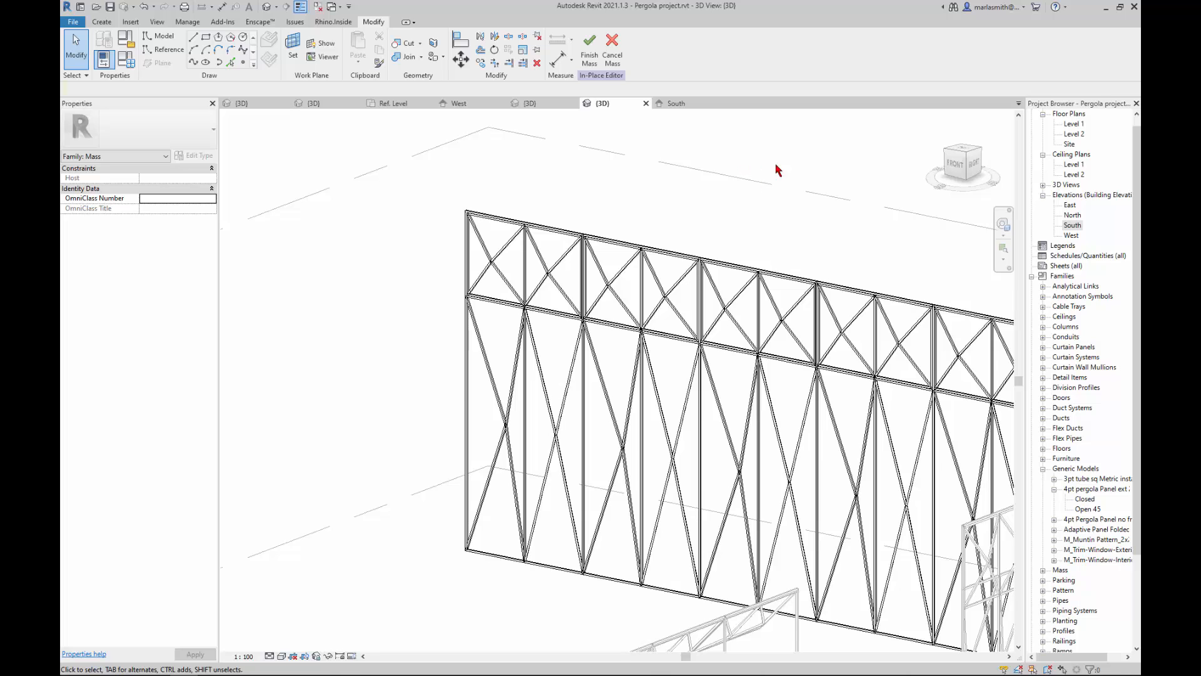
double_click(1072, 225)
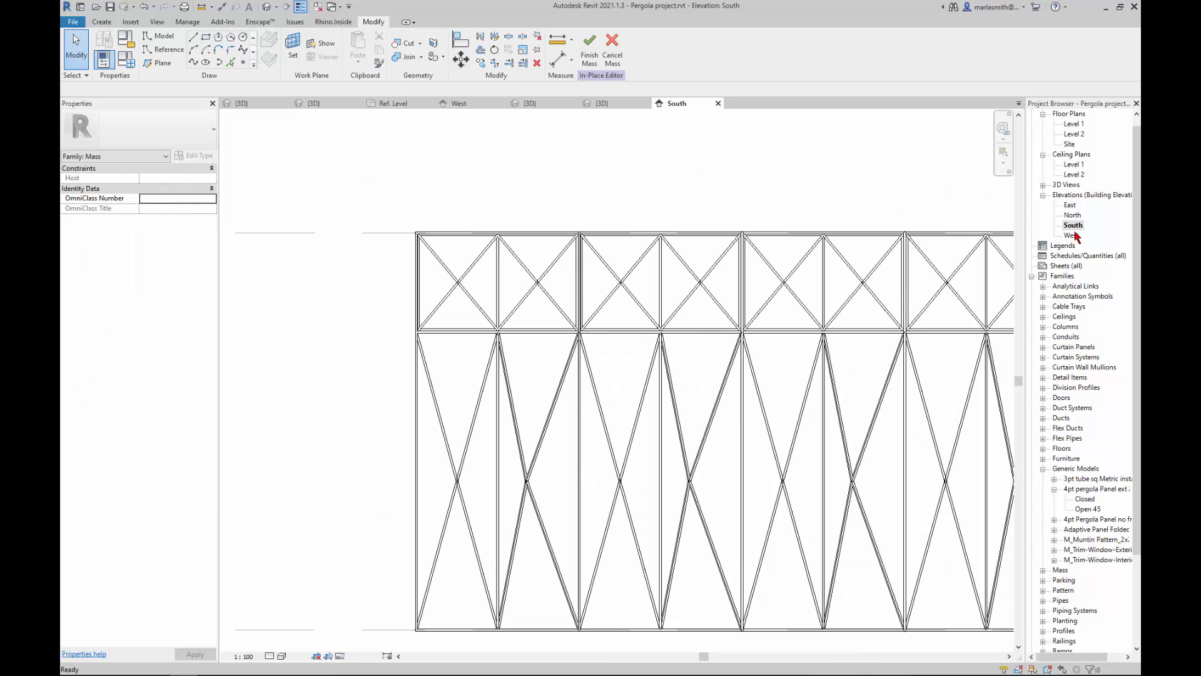
scroll(807, 305, up, 3)
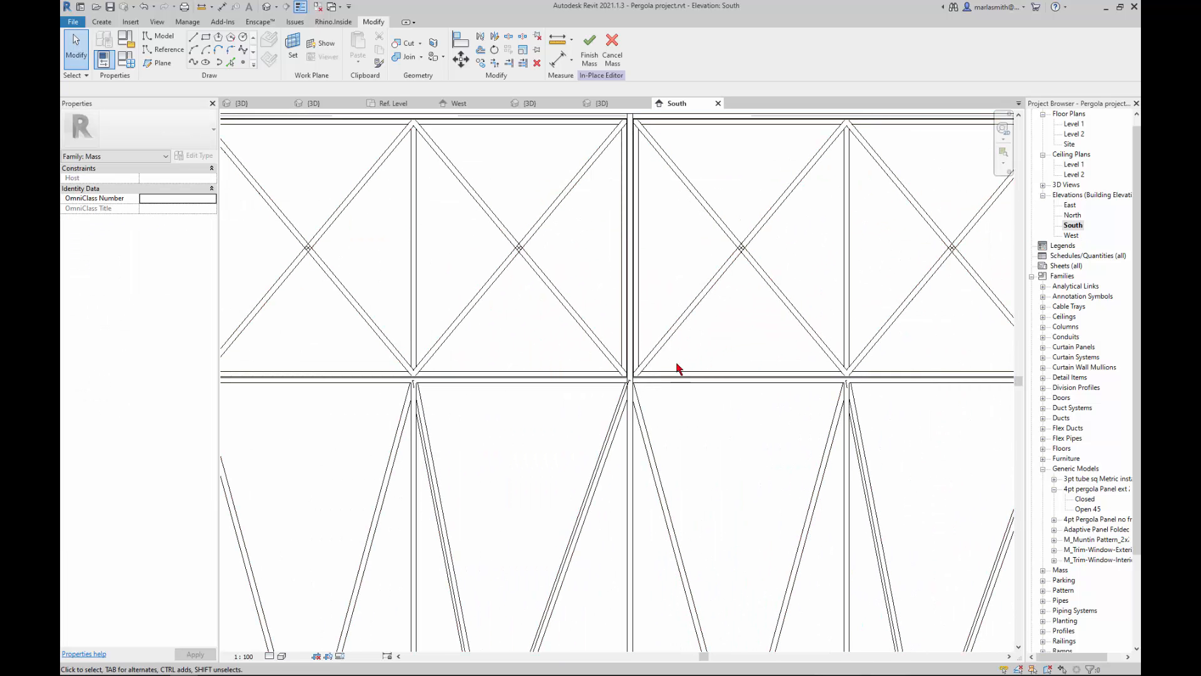
scroll(639, 351, up, 4)
scroll(626, 323, down, 7)
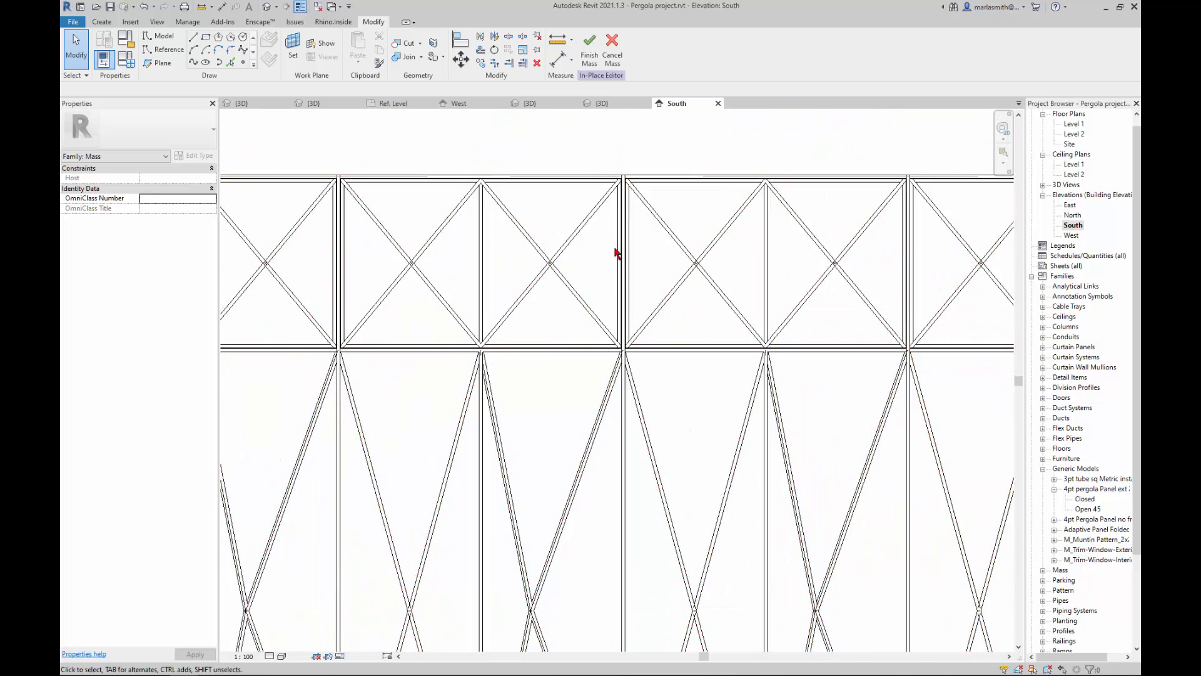
scroll(635, 229, down, 4)
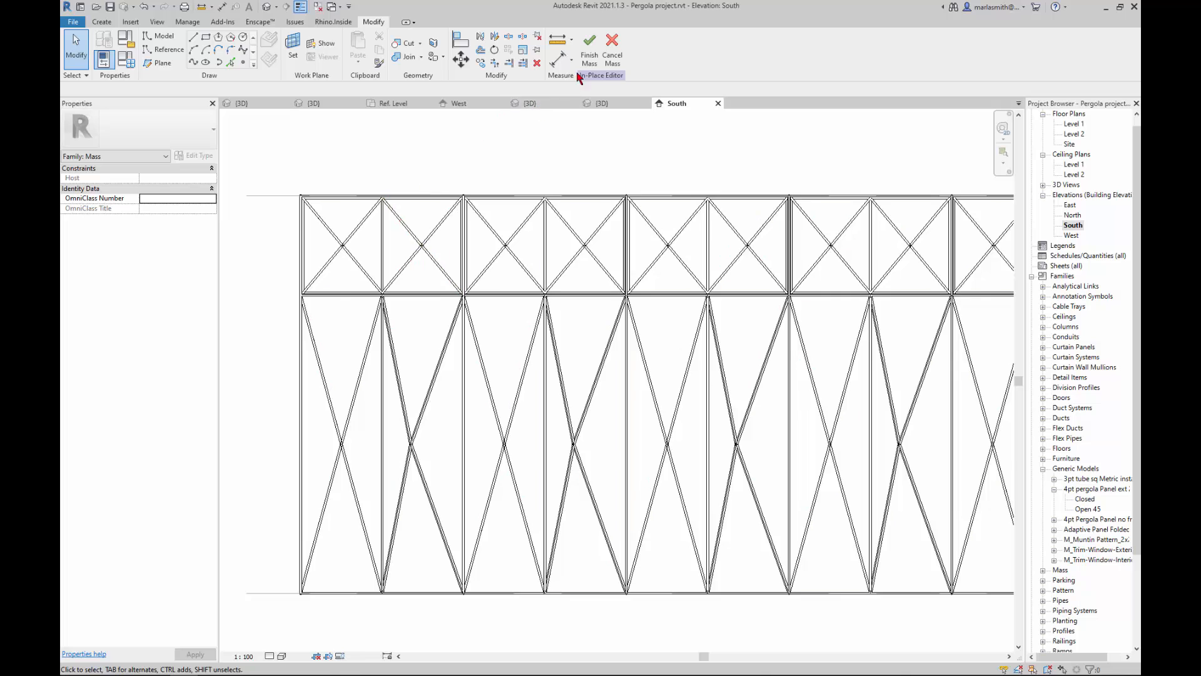
Finish editing the in-place mass and return to the 3D view after viewing the whole pergola in elevation.
click(590, 45)
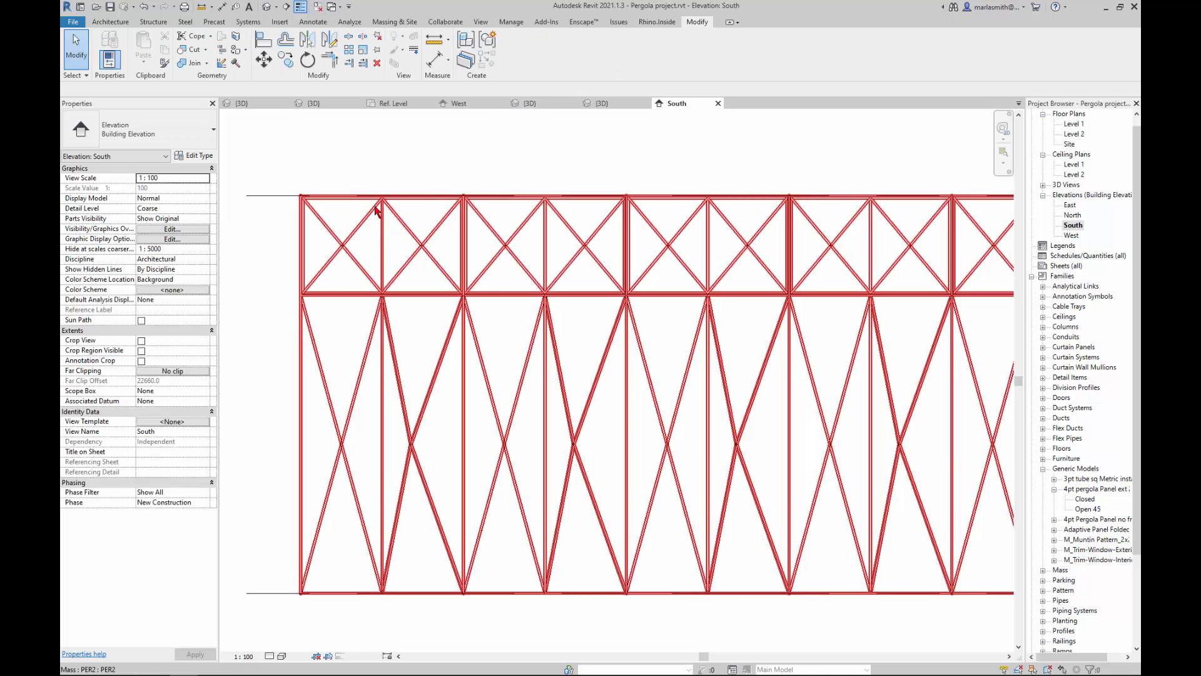
scroll(346, 194, down, 3)
middle_drag(561, 343, 571, 429)
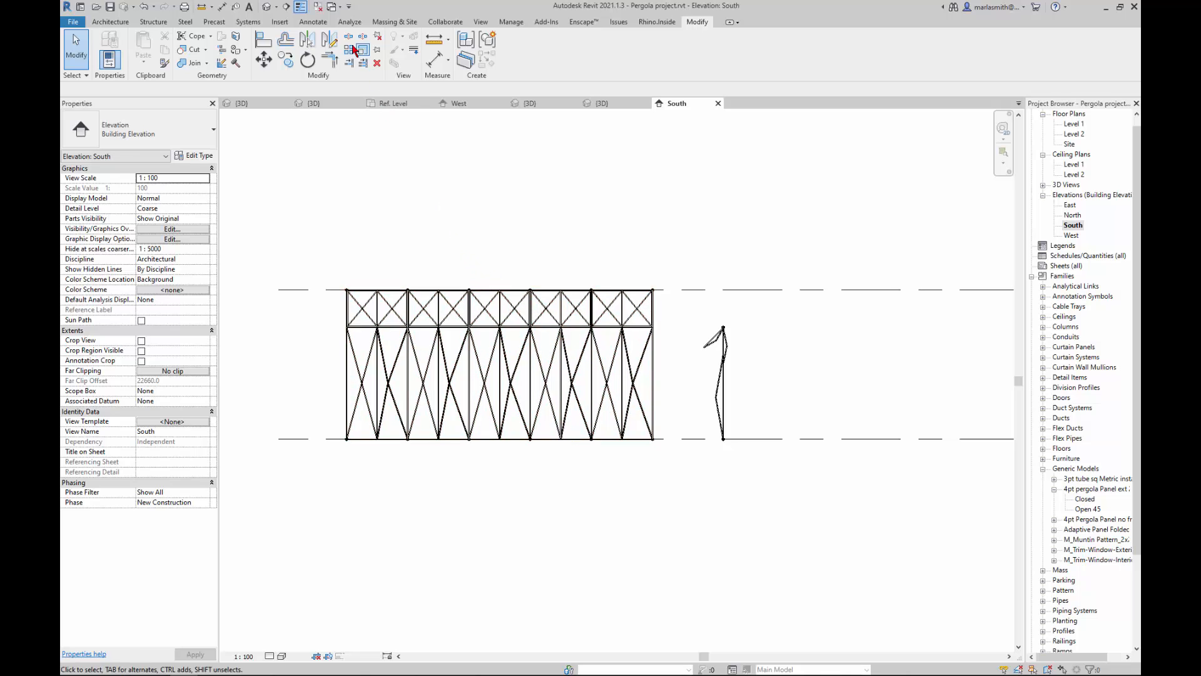
click(268, 7)
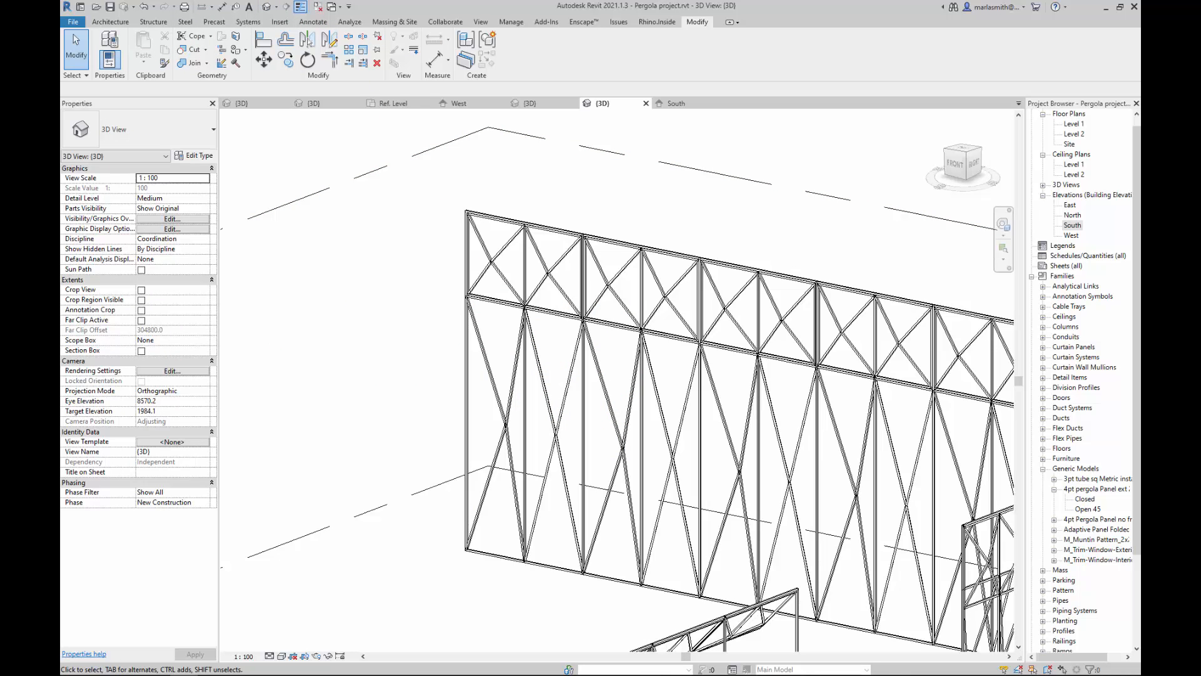